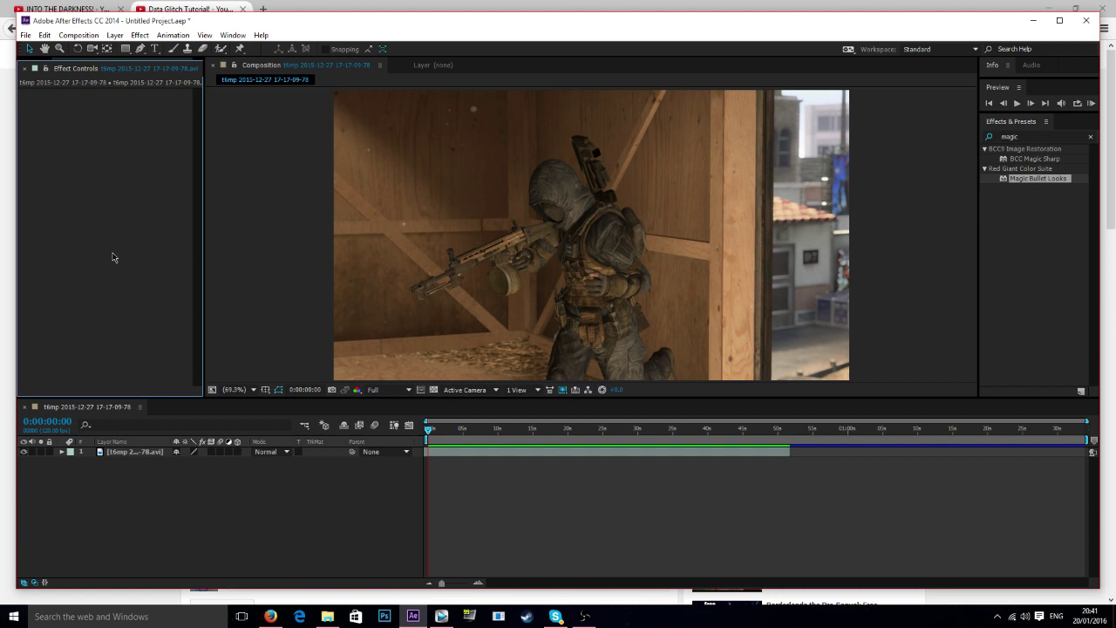
Select the gameplay footage layer in the timeline and scrub through it
{"action": "left_click", "coordinate": [480, 452]}
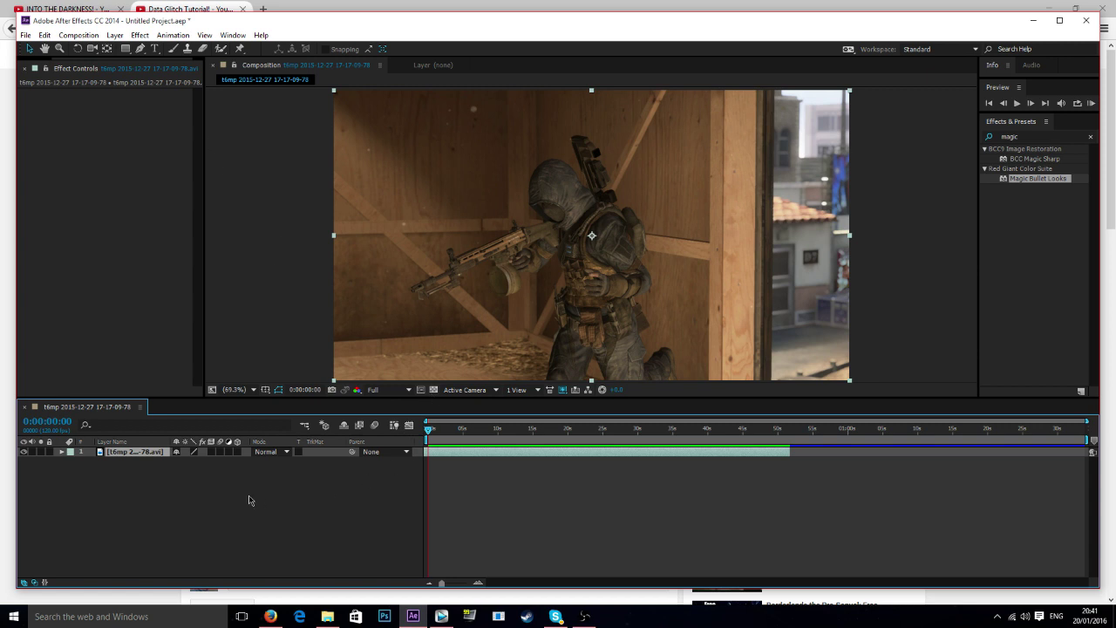
{"action": "left_click_drag", "start_coordinate": [430, 431], "coordinate": [404, 436]}
Create a new adjustment layer named 'CC' and set its label colour to Red
{"action": "left_click", "coordinate": [113, 36]}
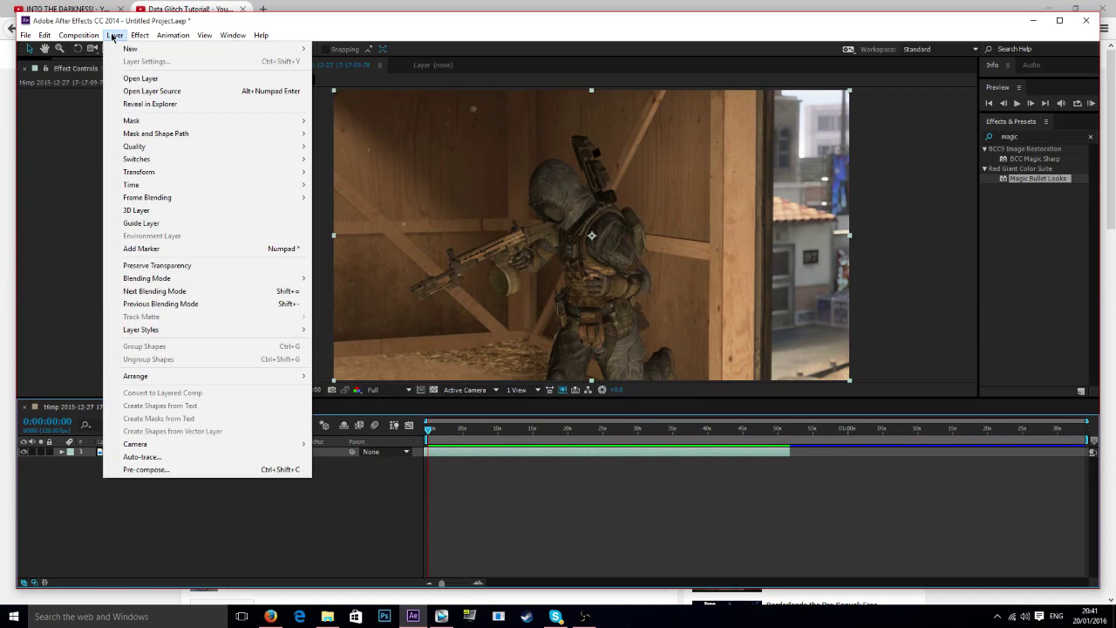
{"action": "mouse_move", "coordinate": [218, 48]}
{"action": "left_click", "coordinate": [405, 129]}
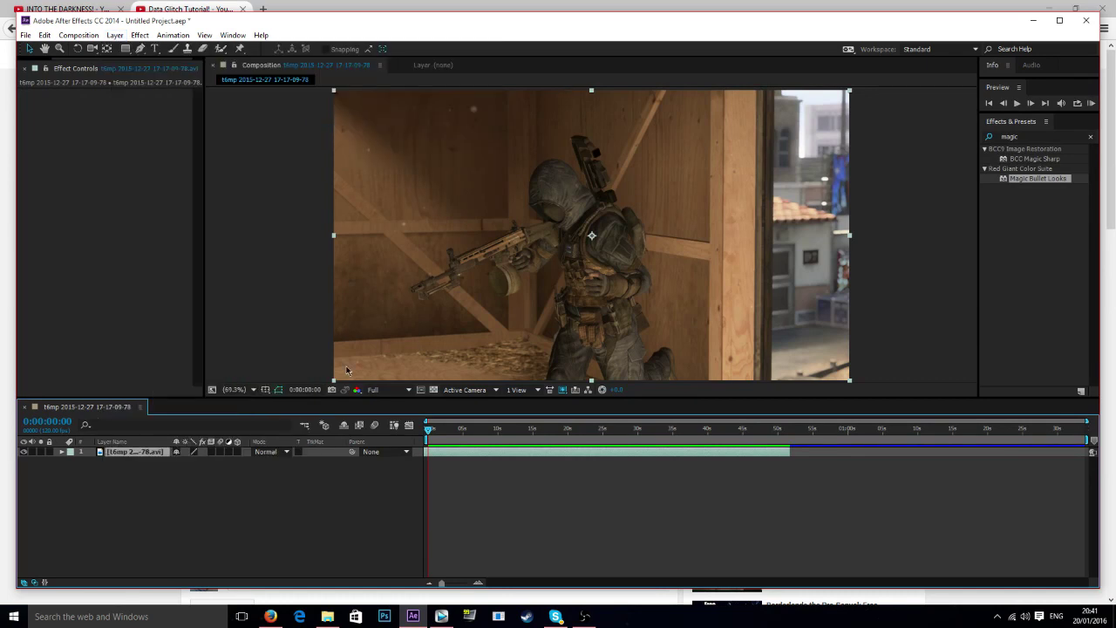
{"action": "type", "text": "CC"}
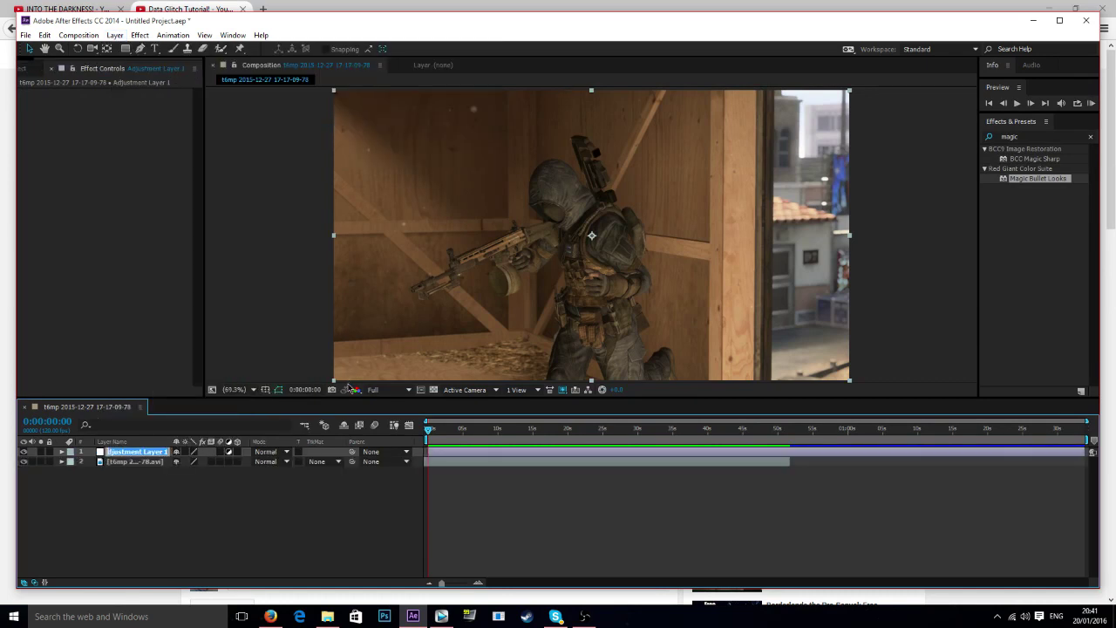
{"action": "key", "text": "Return"}
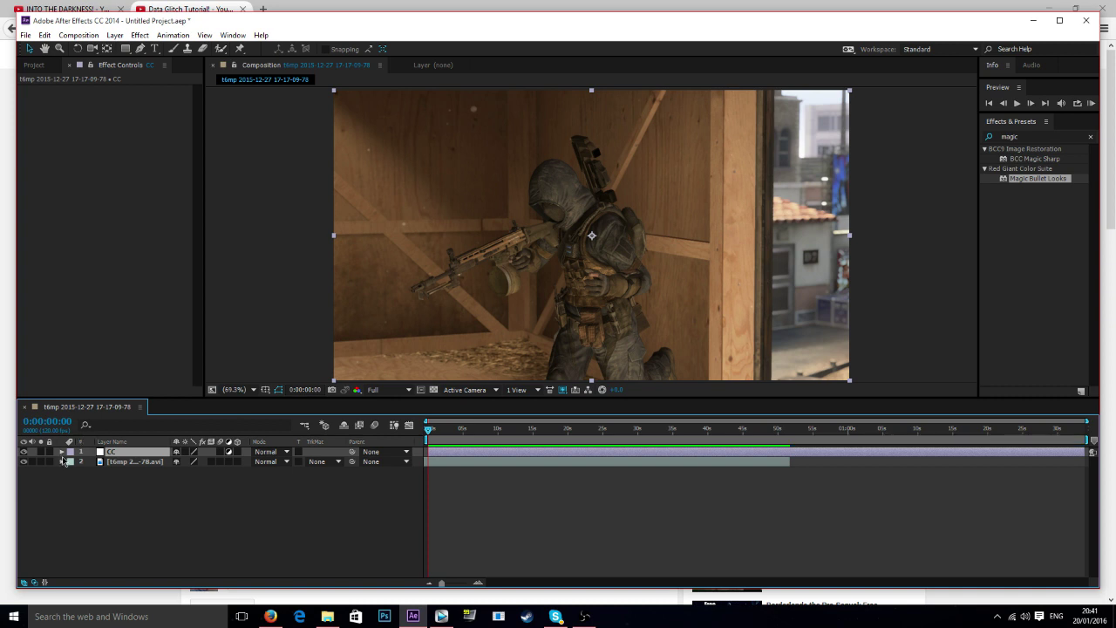
{"action": "left_click", "coordinate": [71, 451]}
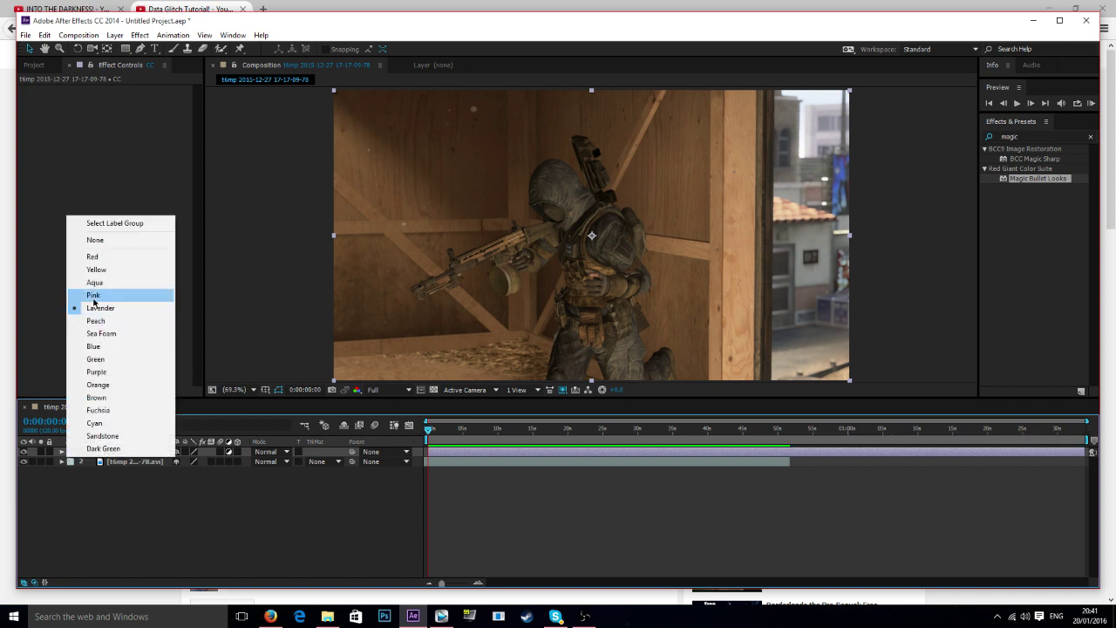
{"action": "left_click", "coordinate": [92, 257]}
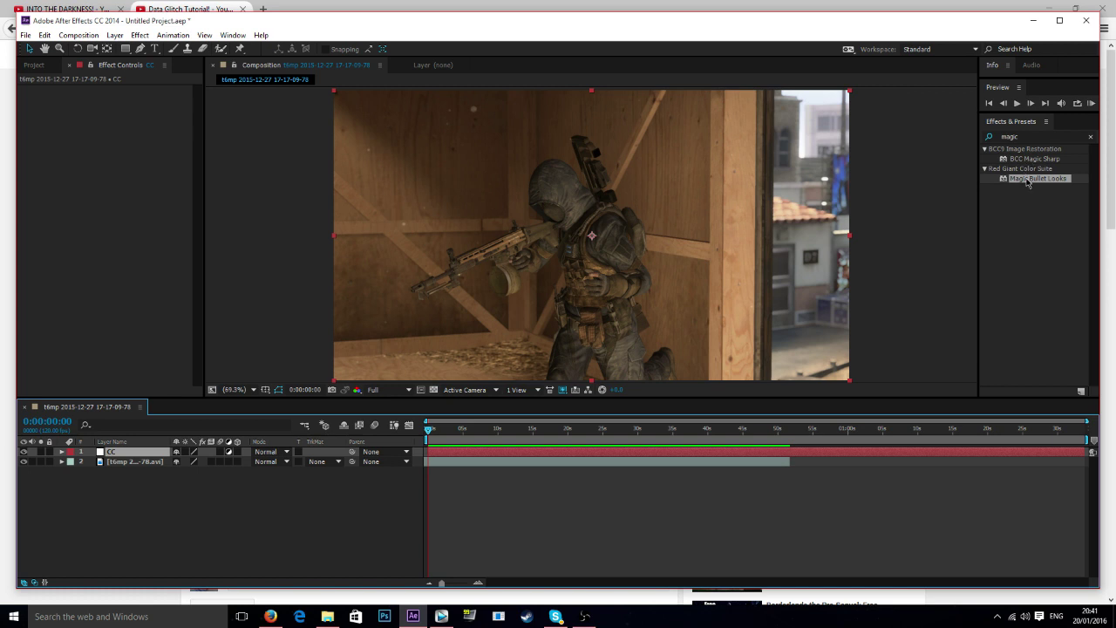
Drop Magic Bullet Looks from Effects & Presets onto the CC layer and launch its Edit... editor
{"action": "left_click_drag", "start_coordinate": [1027, 181], "coordinate": [449, 452]}
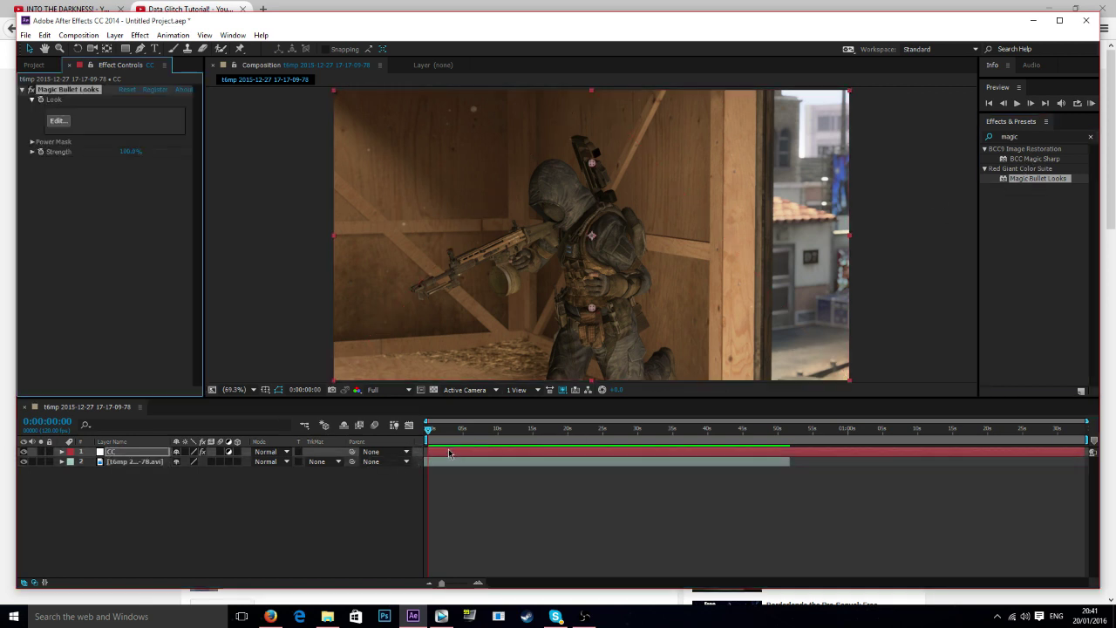
{"action": "left_click", "coordinate": [59, 121]}
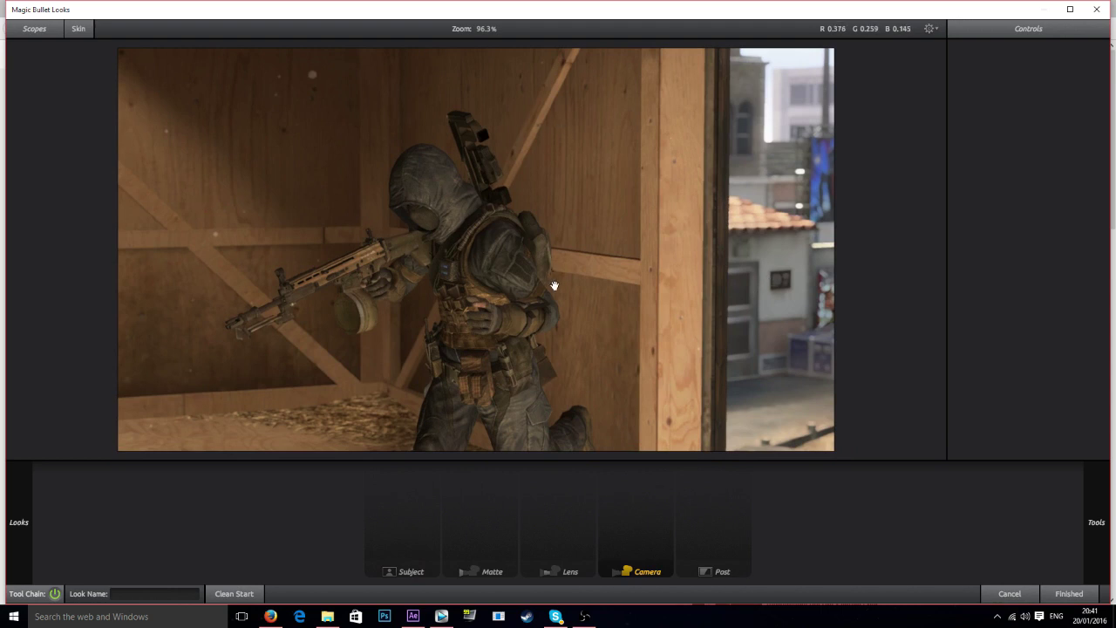
Show the Subject category in the Magic Bullet Looks Tools drawer
{"action": "mouse_move", "coordinate": [1097, 297]}
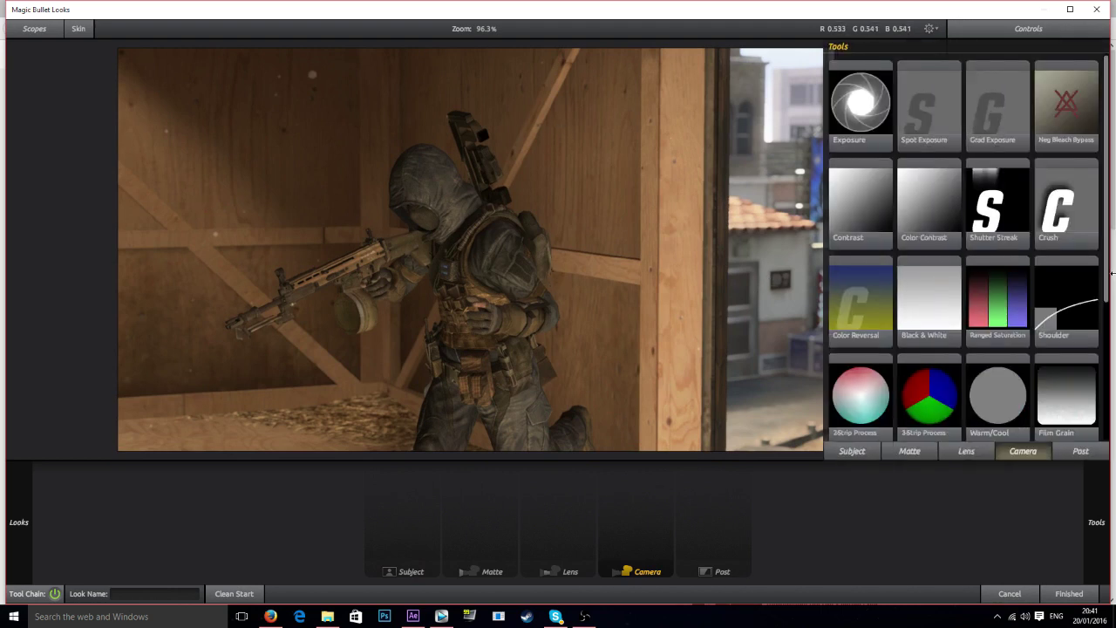
{"action": "left_click", "coordinate": [852, 450]}
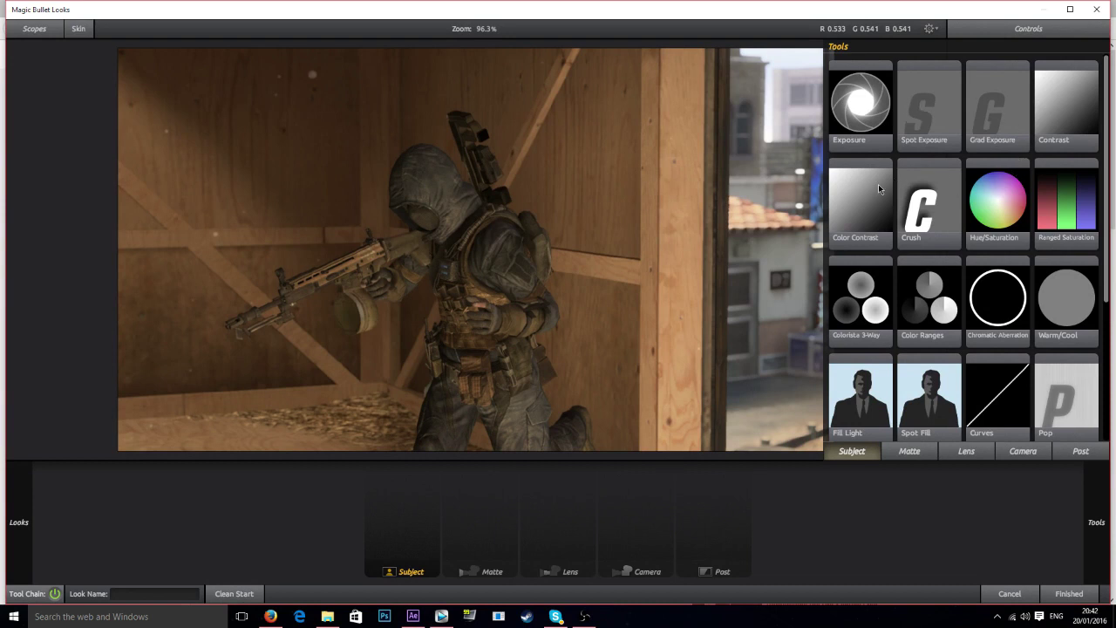
Place Colorista 3-Way in Post, warm highlights and midtones, redden shadows, then ease highlights and midtones back
{"action": "left_click_drag", "start_coordinate": [869, 292], "coordinate": [723, 518]}
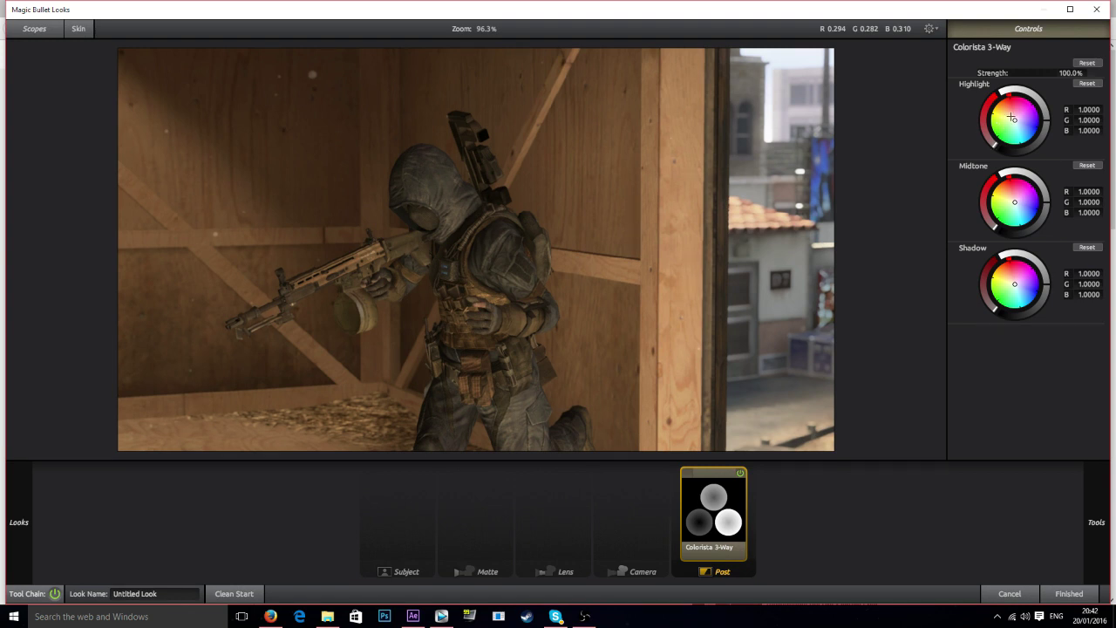
{"action": "left_click_drag", "start_coordinate": [1012, 117], "coordinate": [1010, 115]}
{"action": "left_click_drag", "start_coordinate": [1009, 199], "coordinate": [1010, 198]}
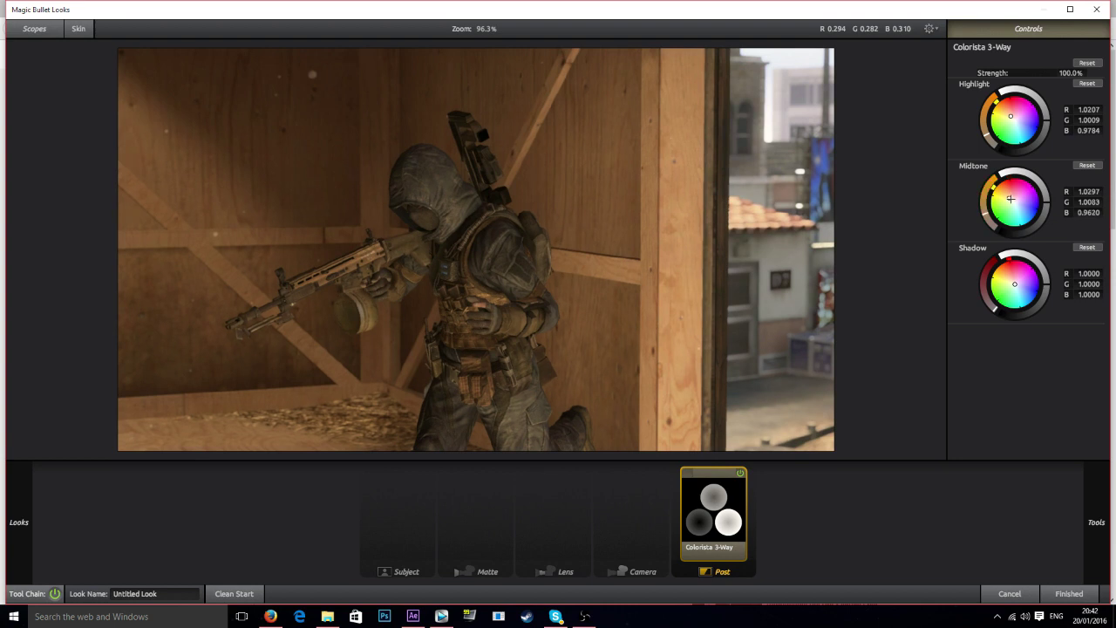
{"action": "left_click_drag", "start_coordinate": [1011, 280], "coordinate": [1012, 280]}
{"action": "left_click", "coordinate": [988, 220]}
{"action": "left_click", "coordinate": [991, 138]}
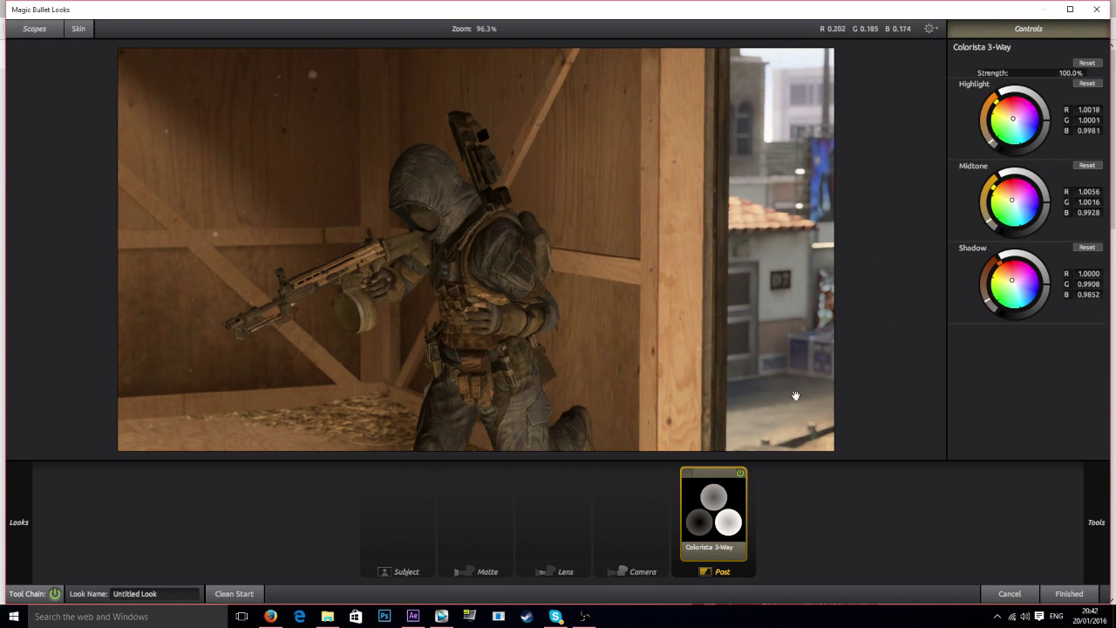
Compare Colorista on and off, then add Warm/Cool to Post set to about +0.37
{"action": "left_click", "coordinate": [741, 474]}
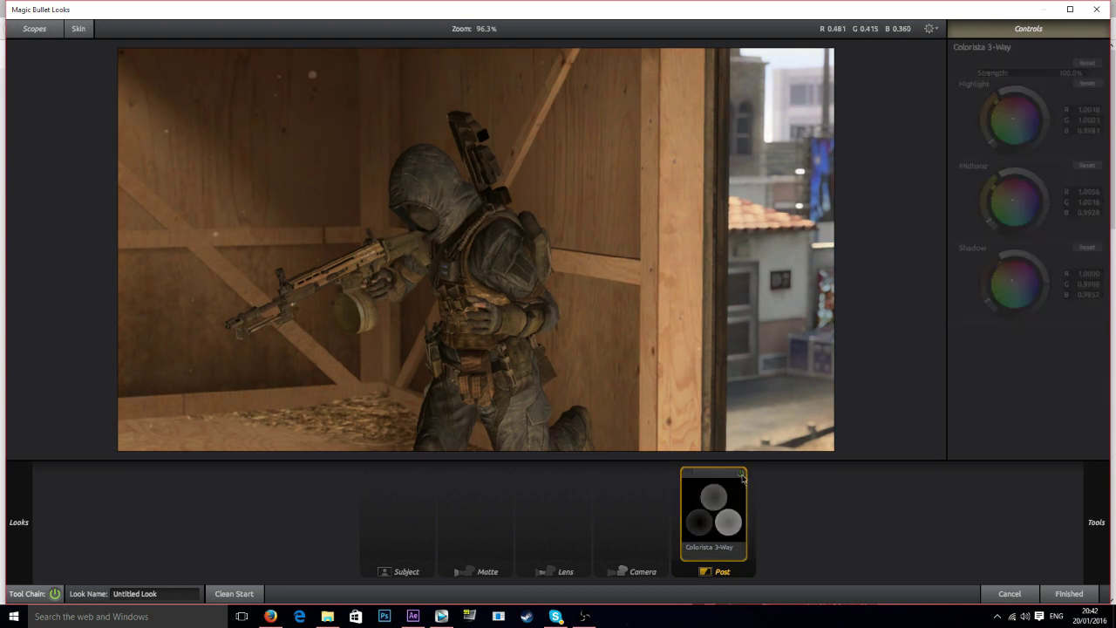
{"action": "left_click", "coordinate": [741, 475]}
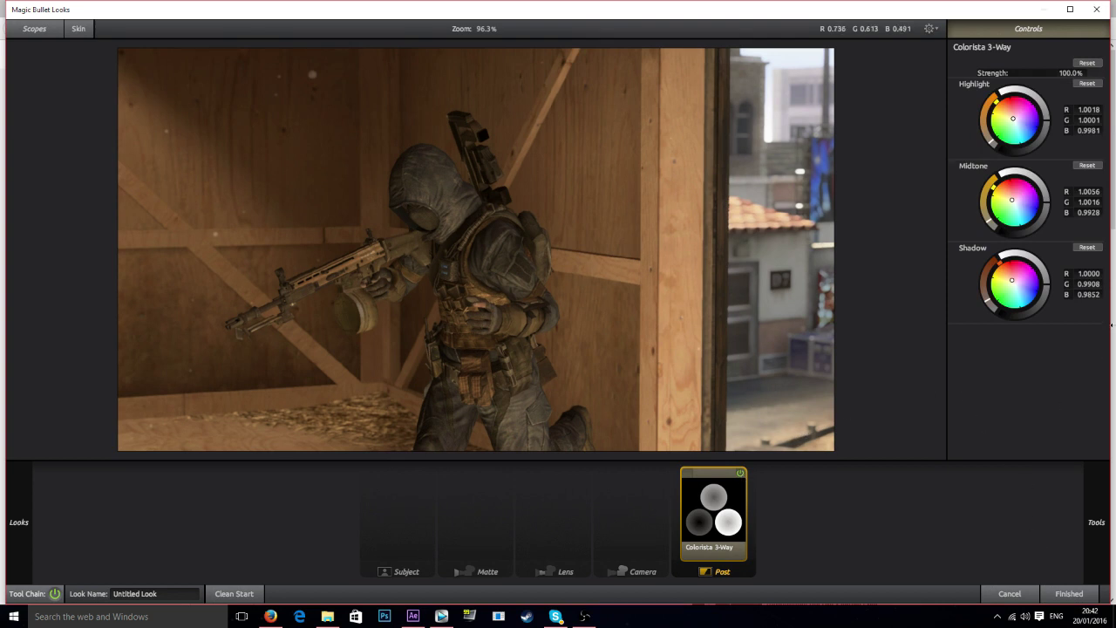
{"action": "mouse_move", "coordinate": [1096, 521]}
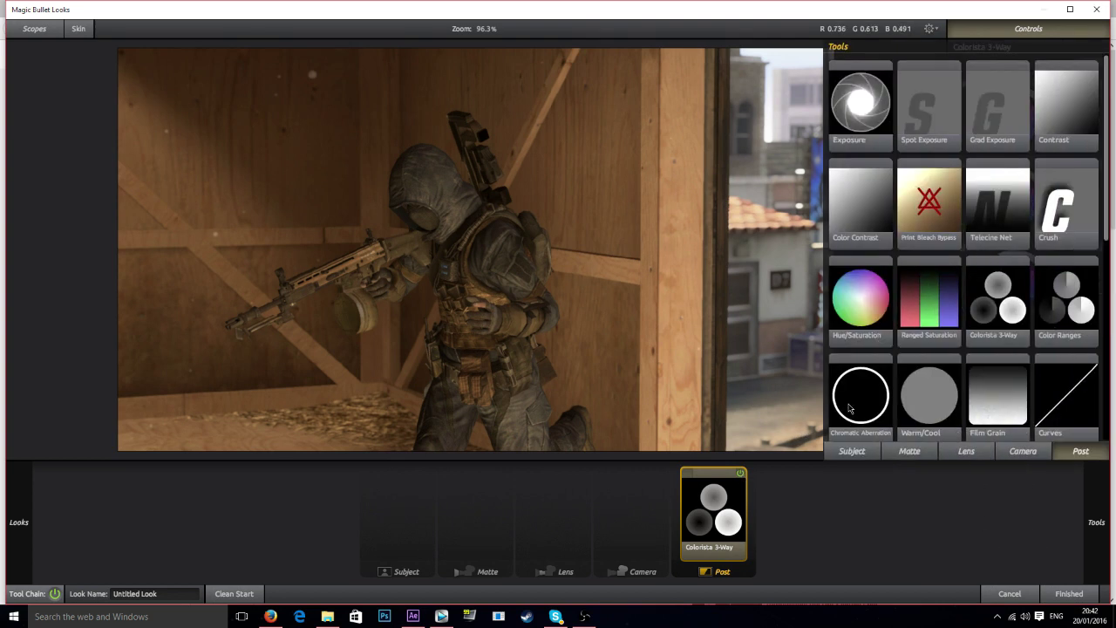
{"action": "left_click_drag", "start_coordinate": [929, 403], "coordinate": [733, 518]}
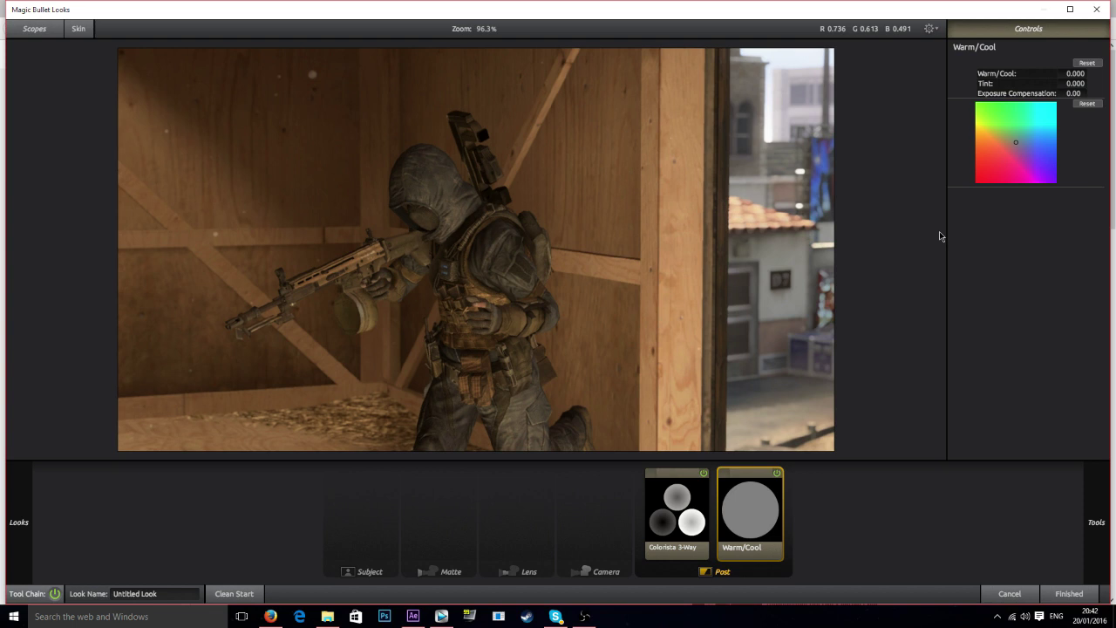
{"action": "left_click_drag", "start_coordinate": [1076, 73], "coordinate": [1069, 74]}
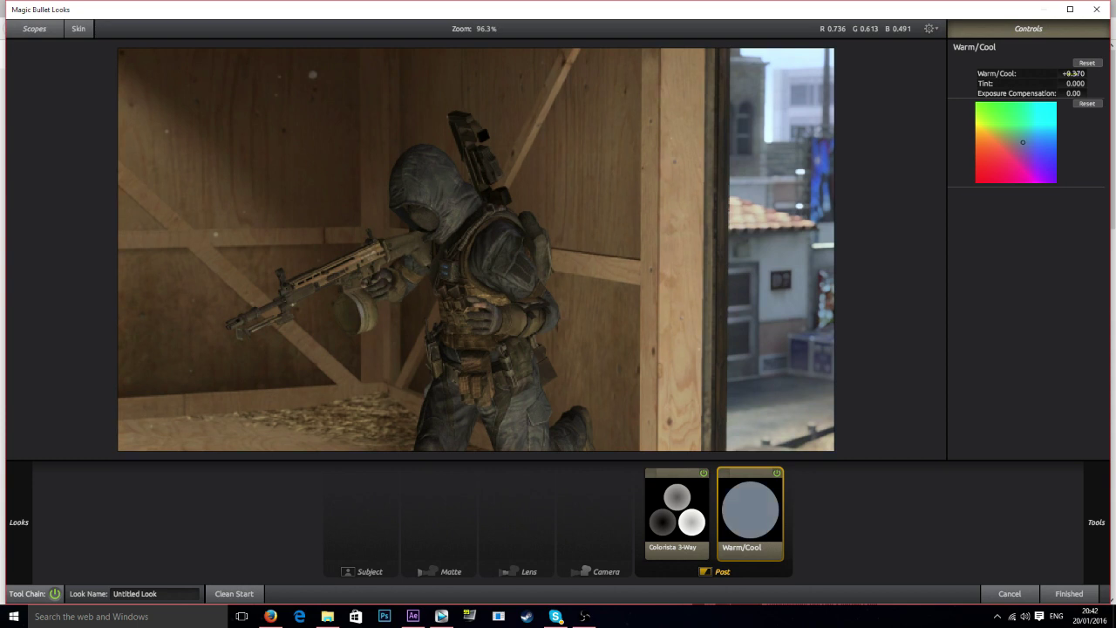
Add Film Grain after Warm/Cool in the Post stage with Amount set to 10%
{"action": "mouse_move", "coordinate": [1112, 231]}
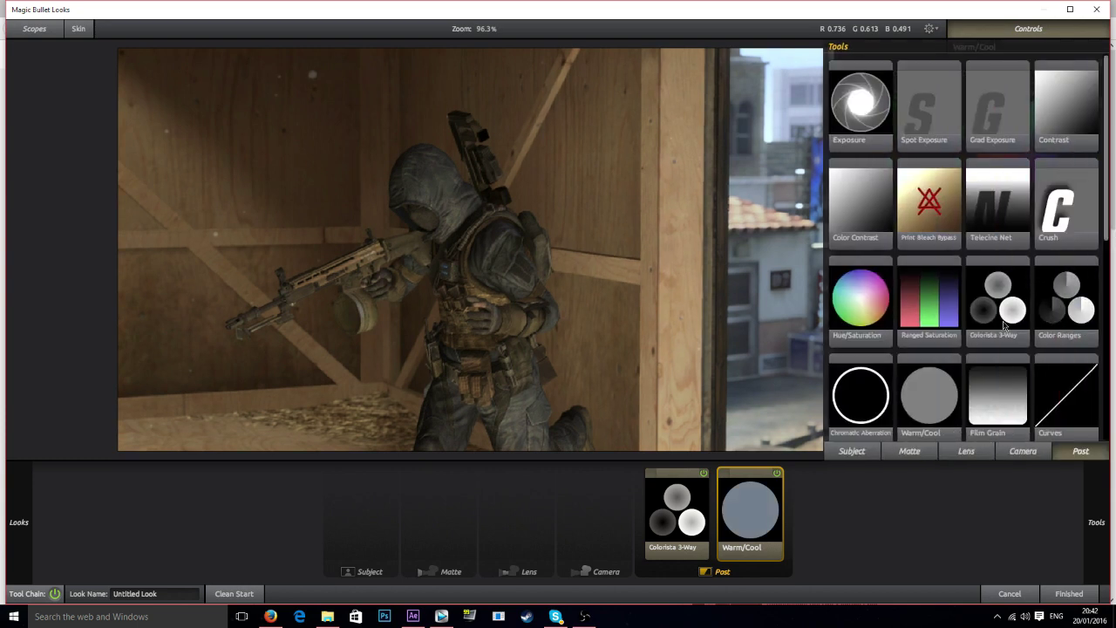
{"action": "scroll", "coordinate": [945, 330], "scroll_direction": "down", "scroll_amount": 1}
{"action": "left_click_drag", "start_coordinate": [981, 366], "coordinate": [784, 515]}
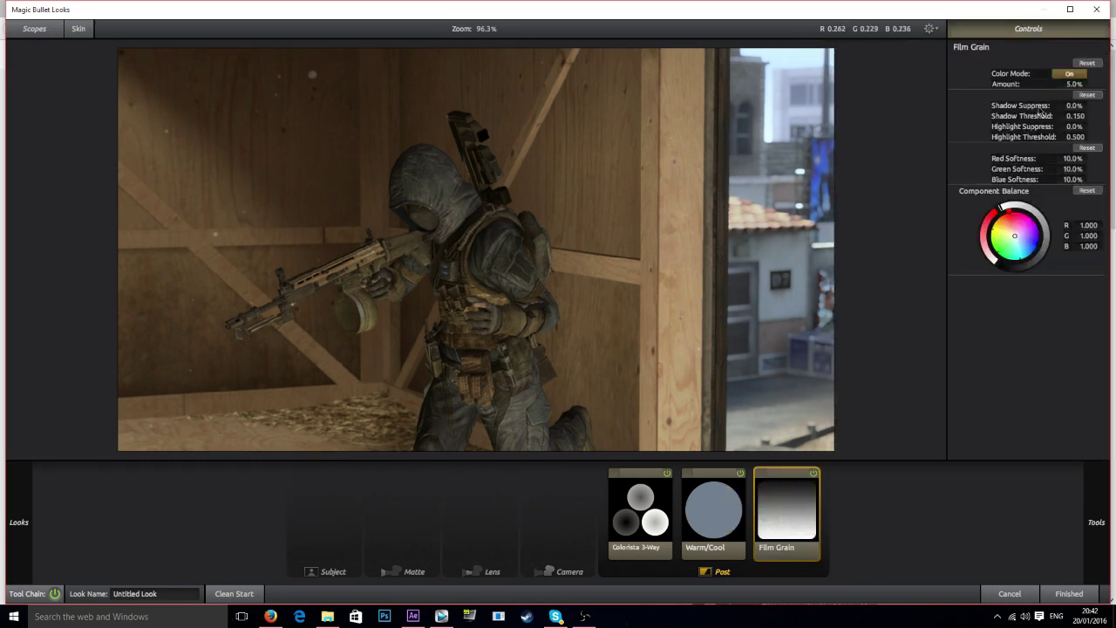
{"action": "left_click", "coordinate": [1070, 84]}
{"action": "key", "text": "Return"}
{"action": "mouse_move", "coordinate": [1112, 241]}
{"action": "scroll", "coordinate": [1019, 293], "scroll_direction": "down", "scroll_amount": 3}
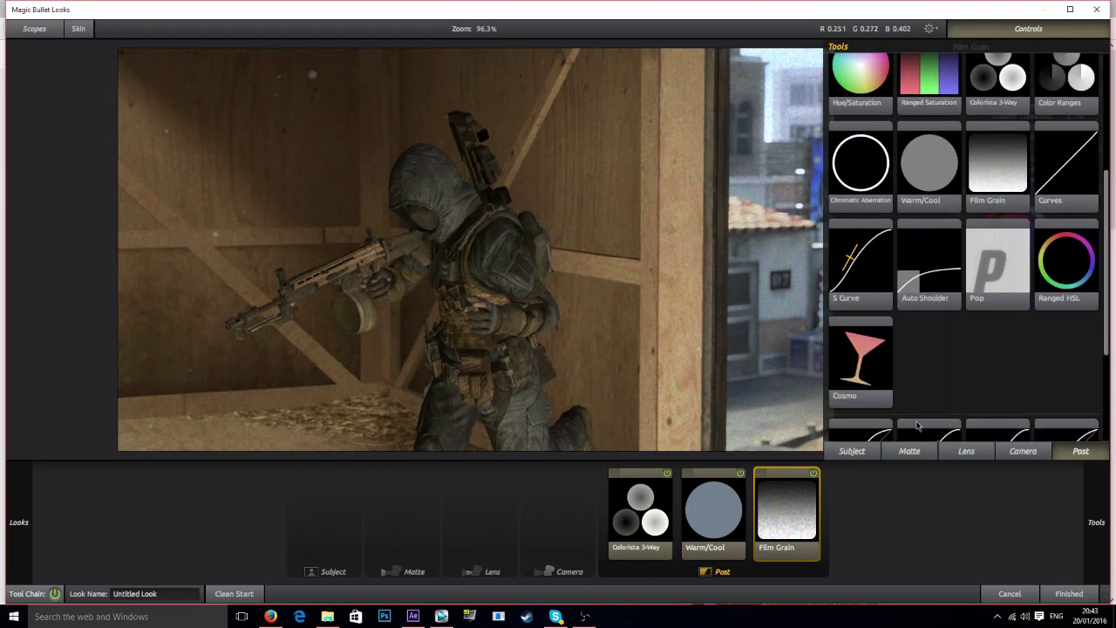
Add LightFlex from the Matte tools to the Matte stage, dragging Boost down to about -6.5
{"action": "left_click", "coordinate": [867, 457]}
{"action": "left_click", "coordinate": [909, 450]}
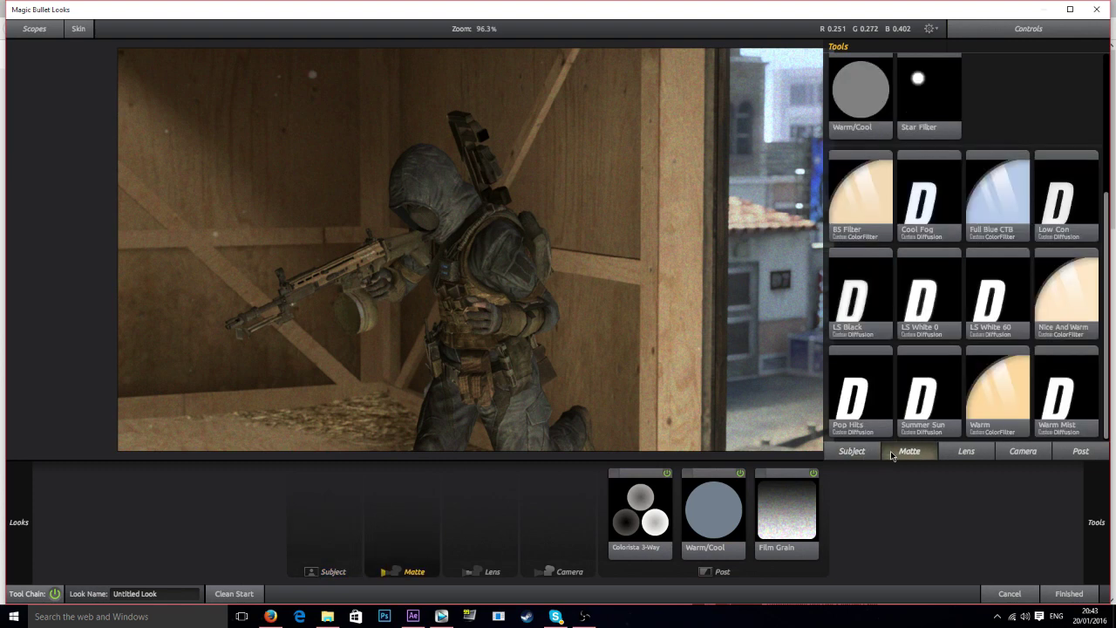
{"action": "scroll", "coordinate": [930, 169], "scroll_direction": "up", "scroll_amount": 1}
{"action": "scroll", "coordinate": [980, 184], "scroll_direction": "up", "scroll_amount": 3}
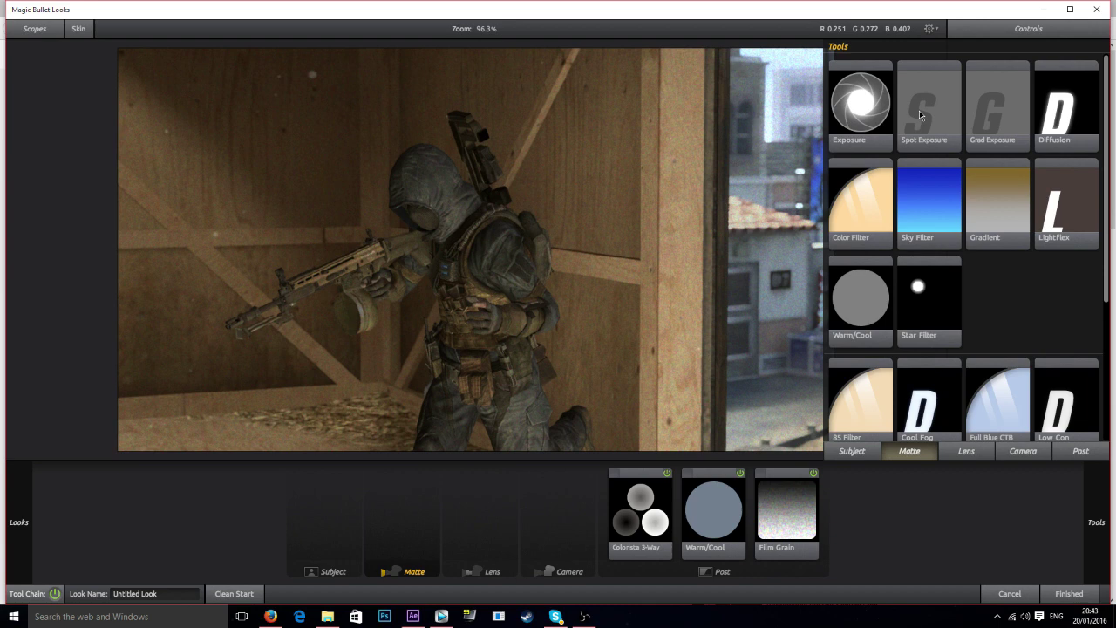
{"action": "left_click_drag", "start_coordinate": [1071, 202], "coordinate": [412, 510]}
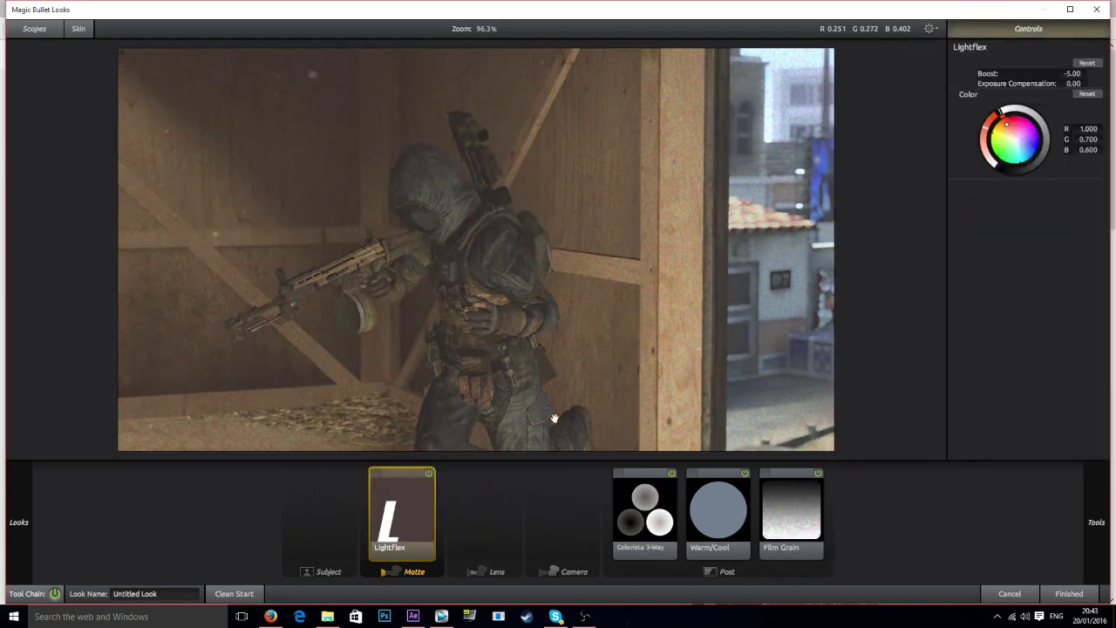
{"action": "mouse_move", "coordinate": [1065, 73]}
{"action": "left_mouse_down"}
{"action": "mouse_move", "coordinate": [1081, 73]}
{"action": "mouse_move", "coordinate": [1051, 74]}
{"action": "left_mouse_up"}
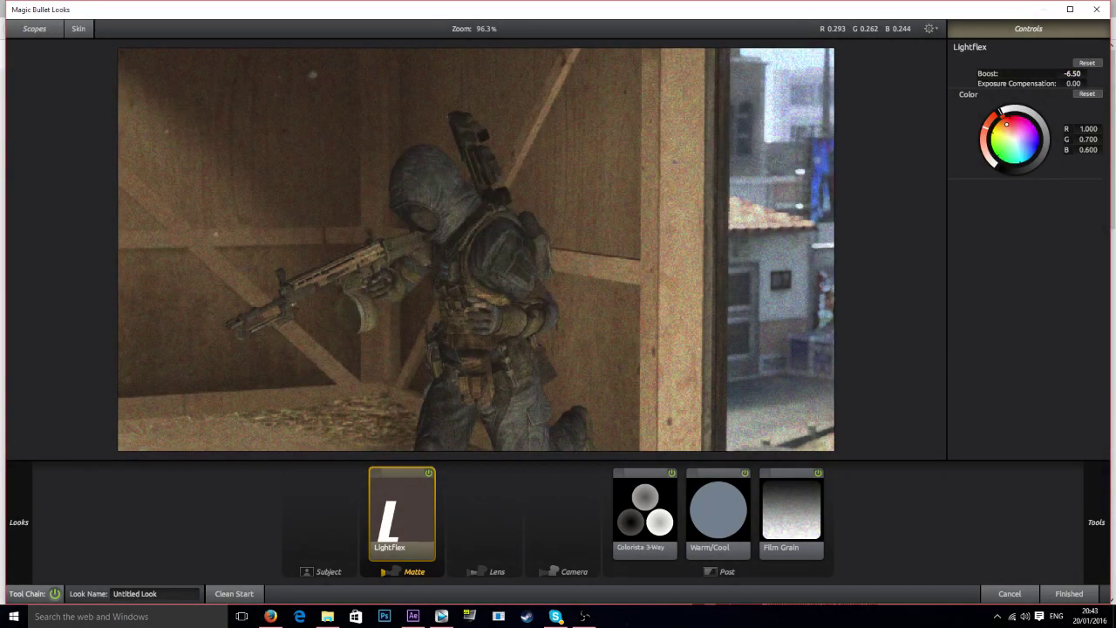
Set LightFlex Boost to -10, compare it on and off, then settle Boost at -8
{"action": "left_click", "coordinate": [1073, 74]}
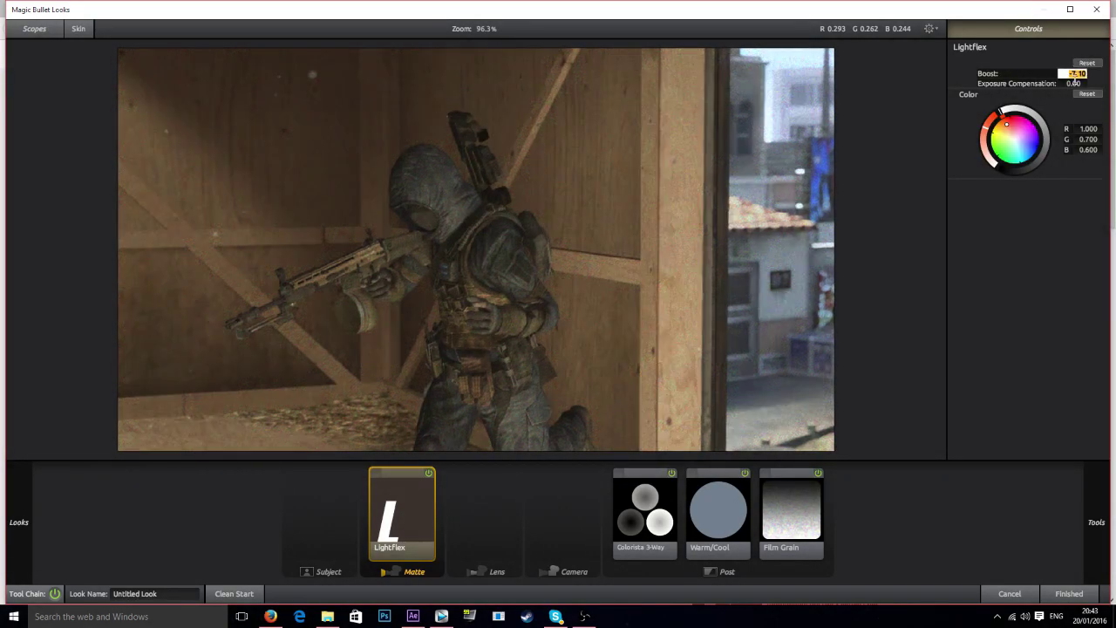
{"action": "type", "text": "-10"}
{"action": "key", "text": "Return"}
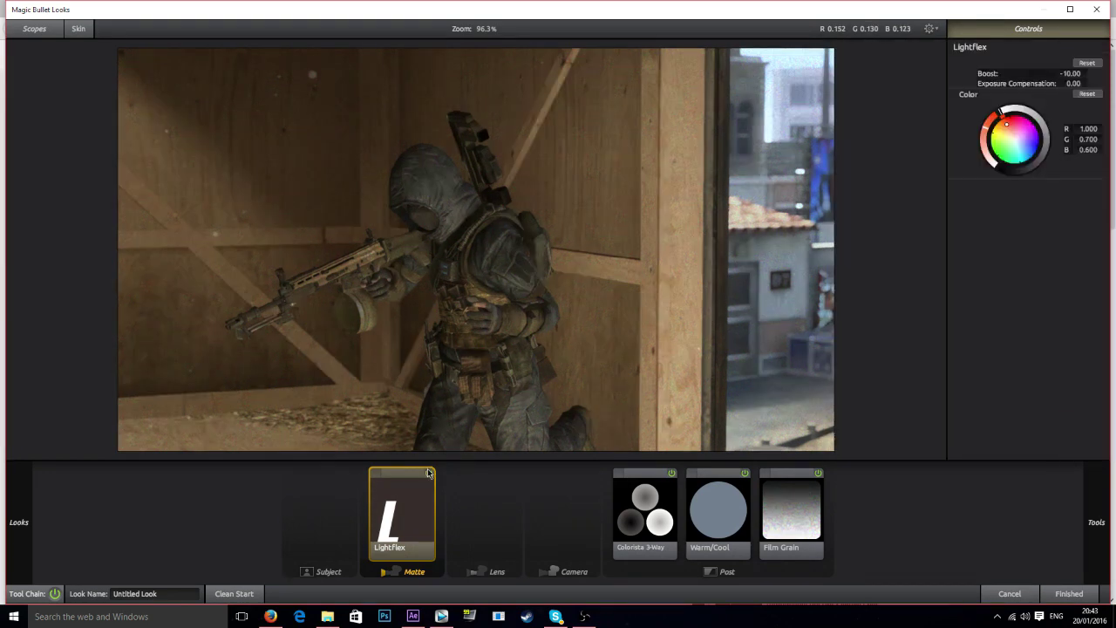
{"action": "left_click", "coordinate": [429, 474]}
{"action": "left_click", "coordinate": [429, 474]}
{"action": "left_click", "coordinate": [429, 474]}
{"action": "left_click", "coordinate": [428, 474]}
{"action": "left_click", "coordinate": [1066, 75]}
{"action": "key", "text": "BackSpace"}
{"action": "type", "text": "-8"}
{"action": "key", "text": "Return"}
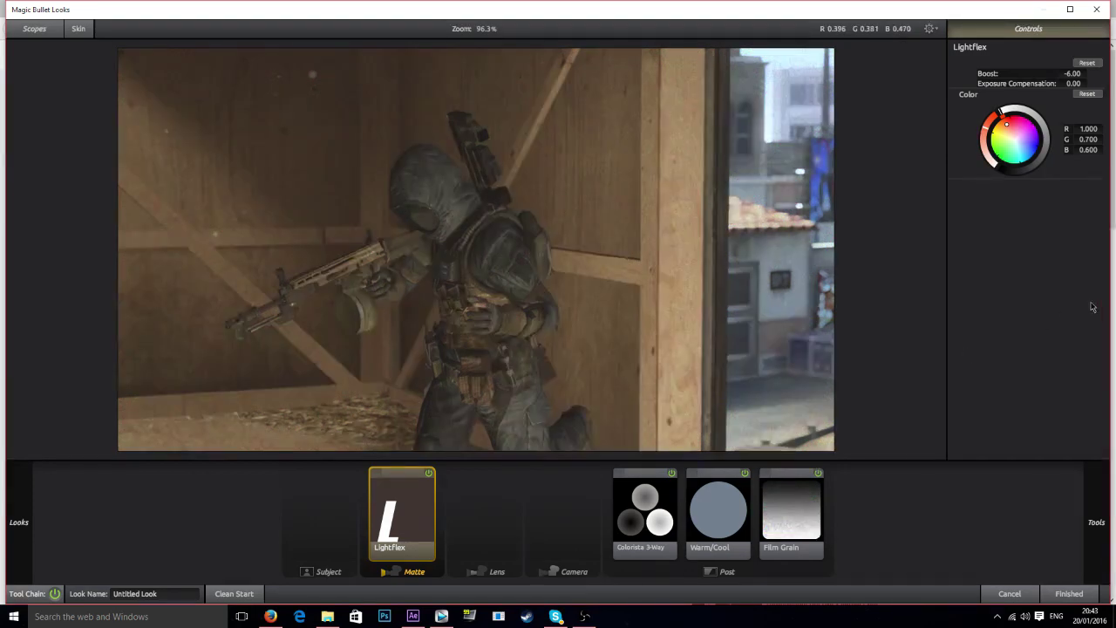
{"action": "mouse_move", "coordinate": [1111, 304]}
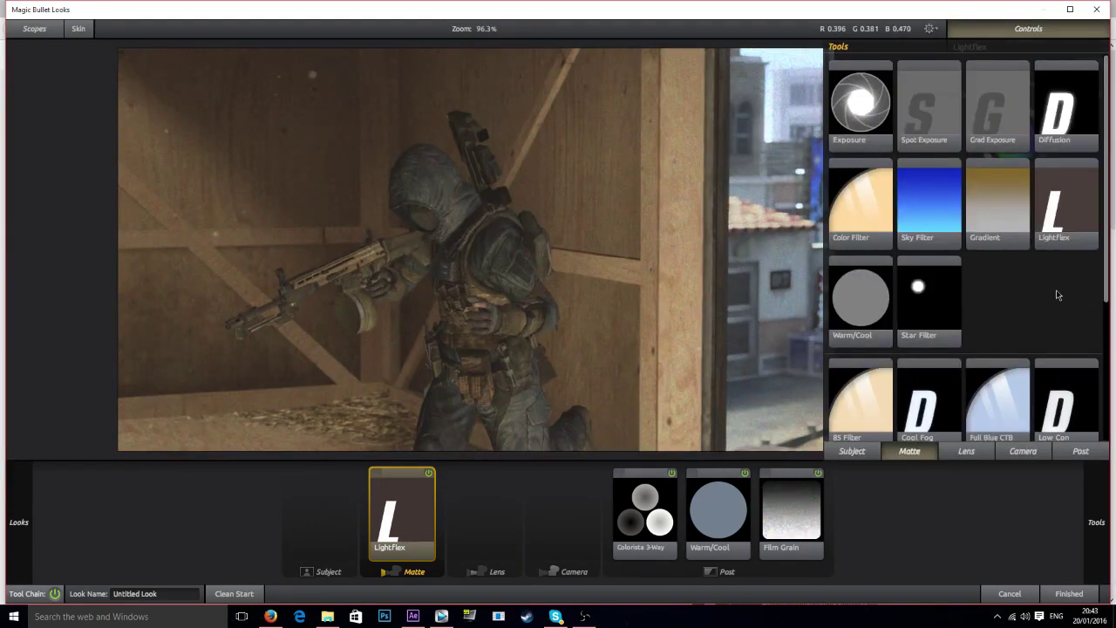
Browse the Lens and Camera tool categories, then finish and apply the look to After Effects
{"action": "left_click", "coordinate": [970, 452]}
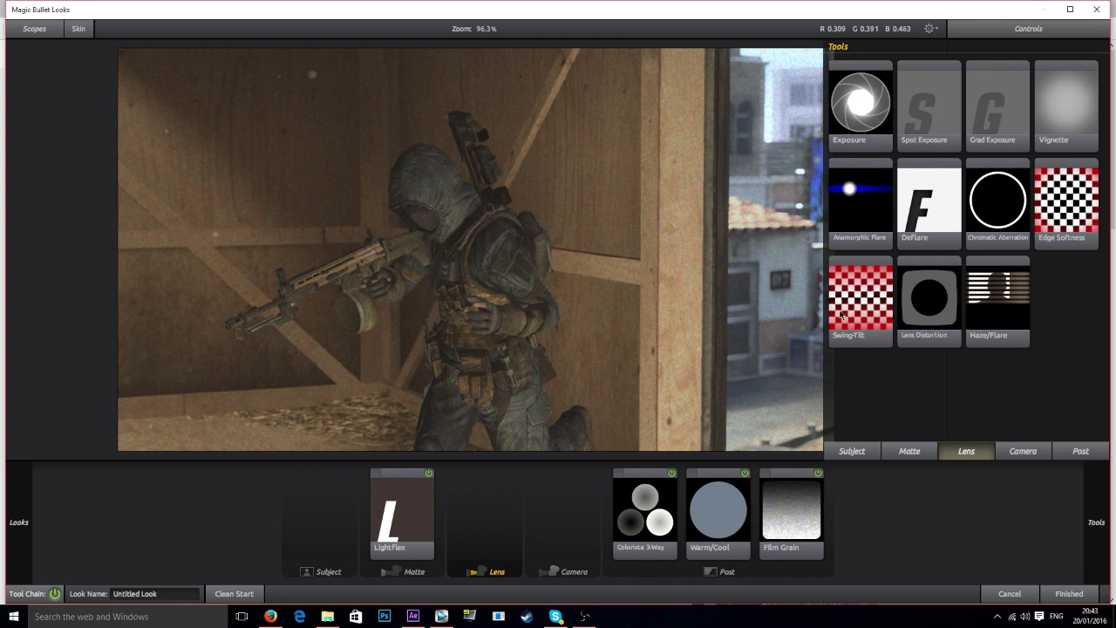
{"action": "left_click", "coordinate": [1006, 446]}
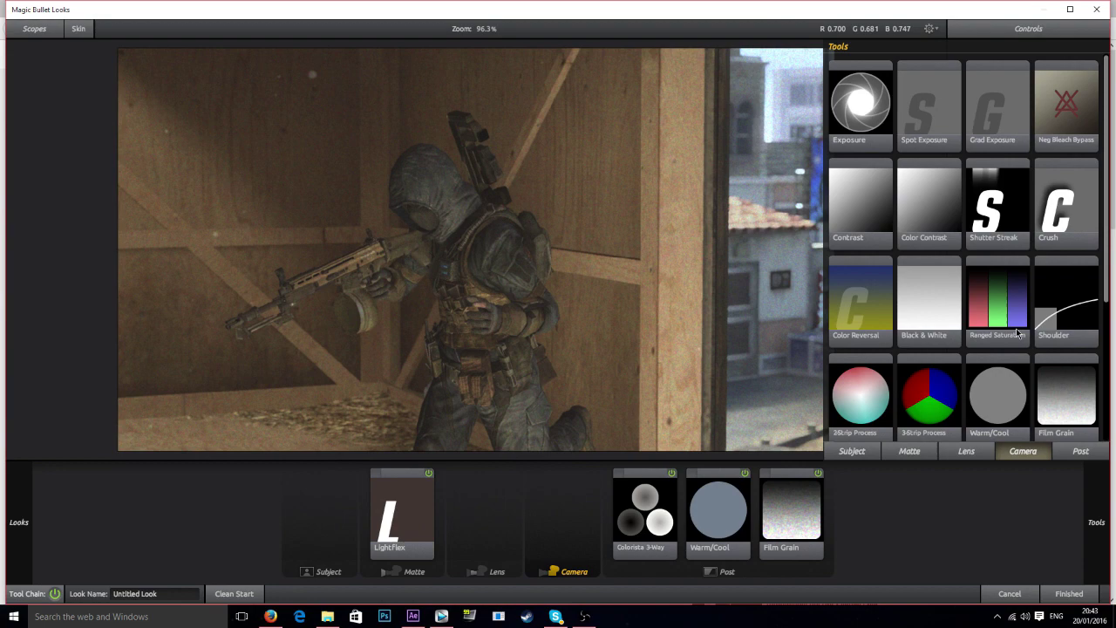
{"action": "scroll", "coordinate": [941, 287], "scroll_direction": "down", "scroll_amount": 3}
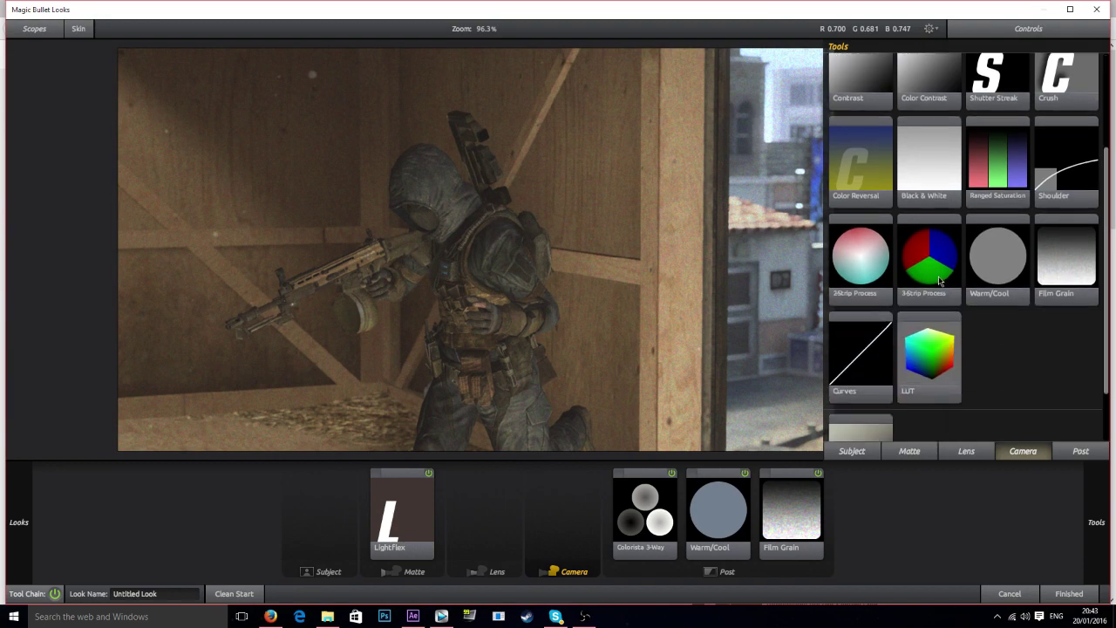
{"action": "left_click", "coordinate": [1065, 594]}
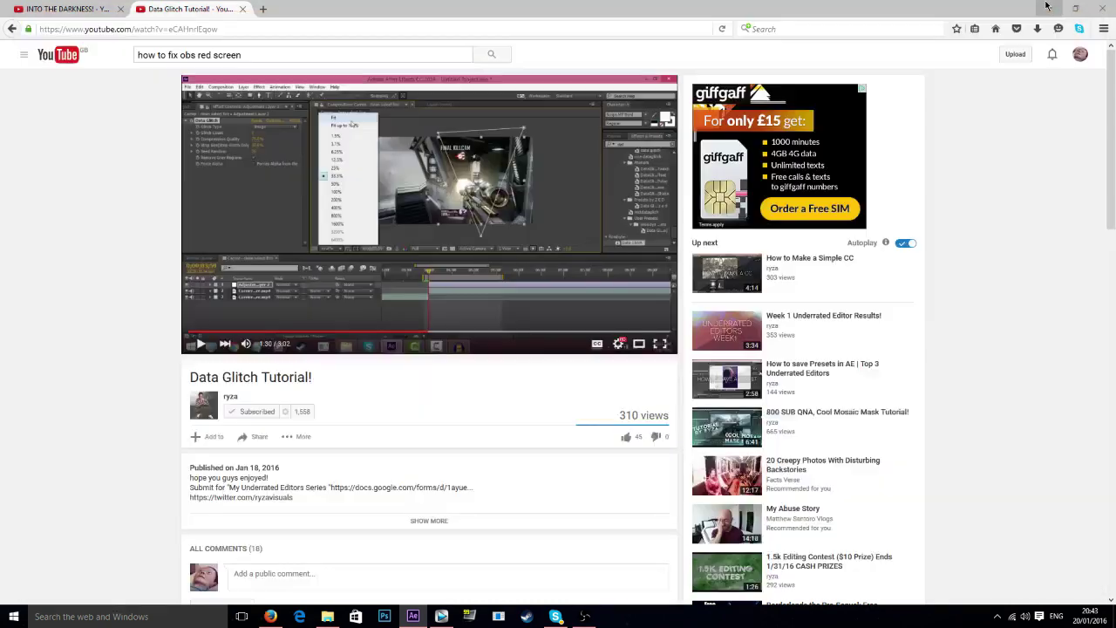
Minimize Firefox, Vegas Pro and After Effects to reveal the Windows desktop
{"action": "left_click", "coordinate": [1046, 6]}
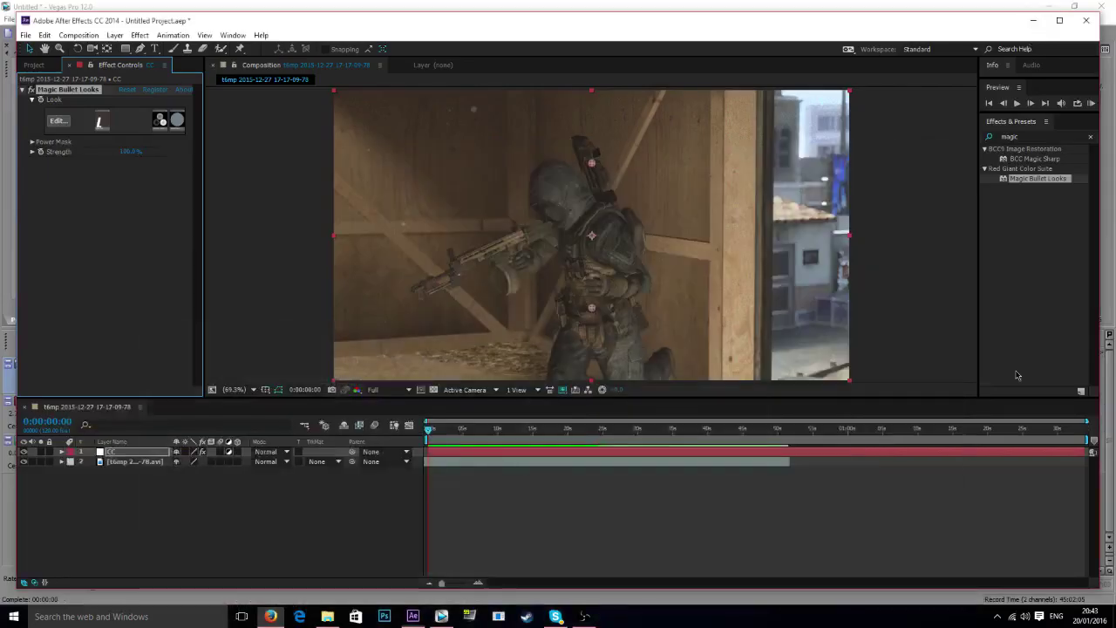
{"action": "left_click", "coordinate": [1046, 6]}
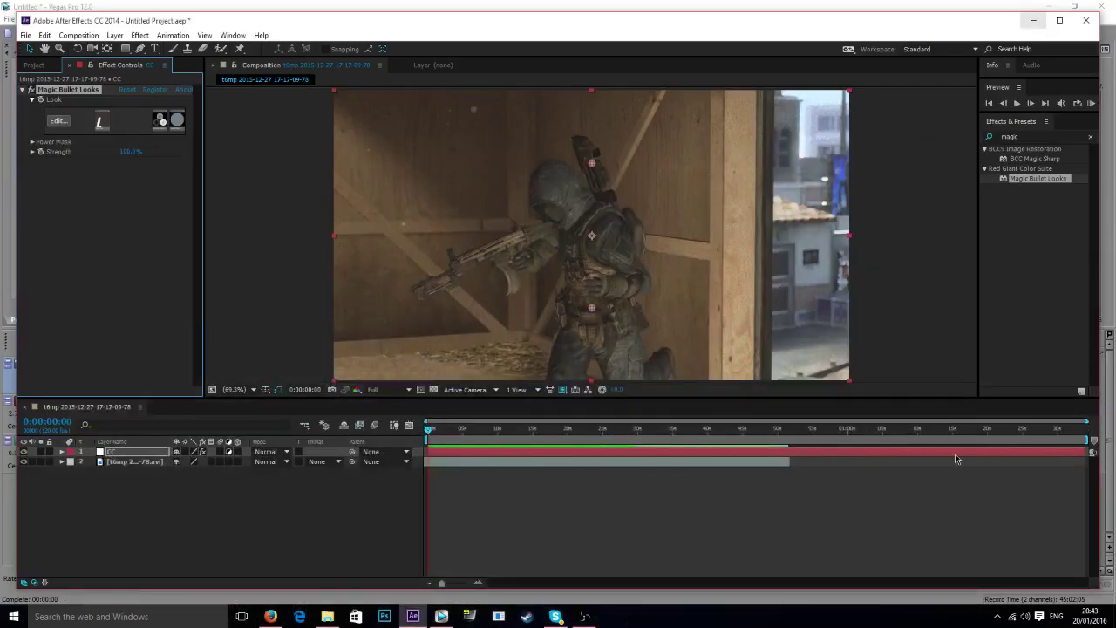
{"action": "left_click", "coordinate": [1038, 6]}
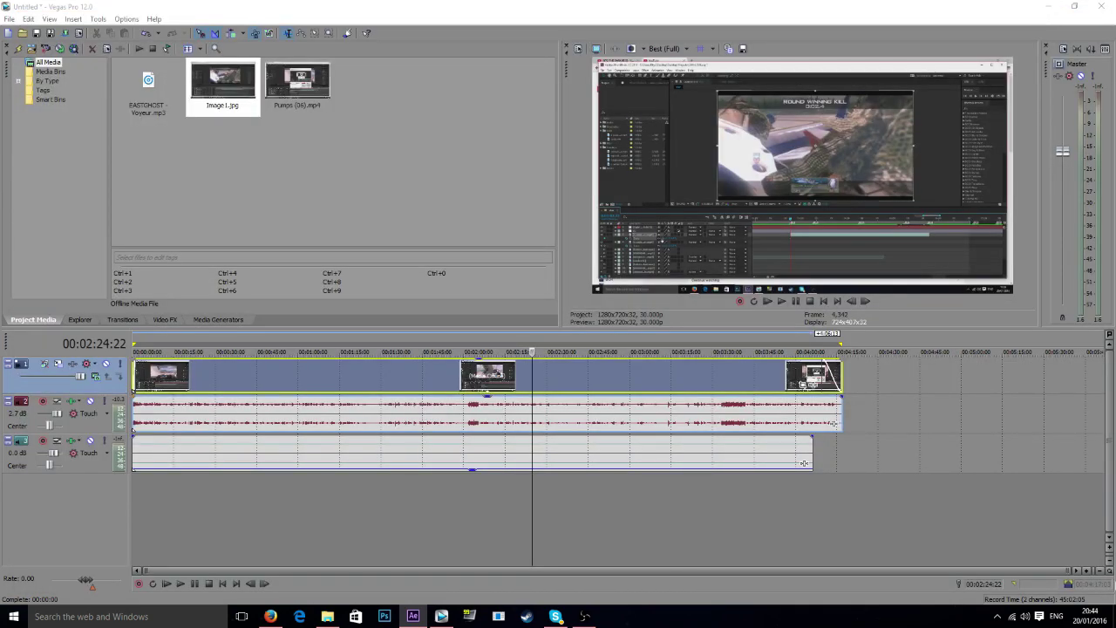
{"action": "left_click", "coordinate": [1047, 6]}
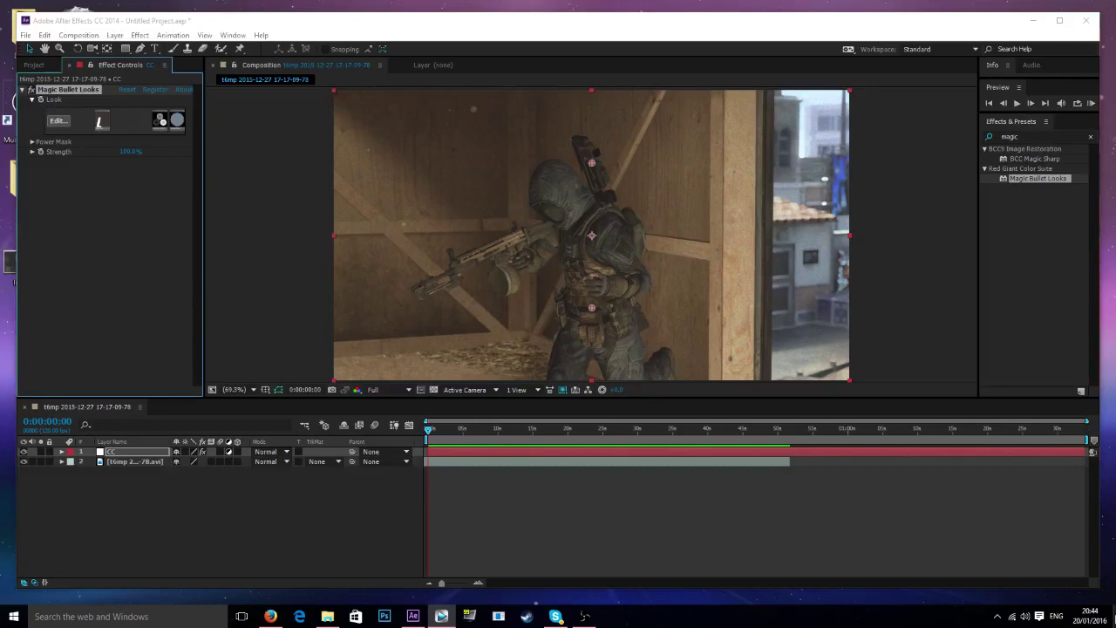
{"action": "left_click", "coordinate": [412, 615]}
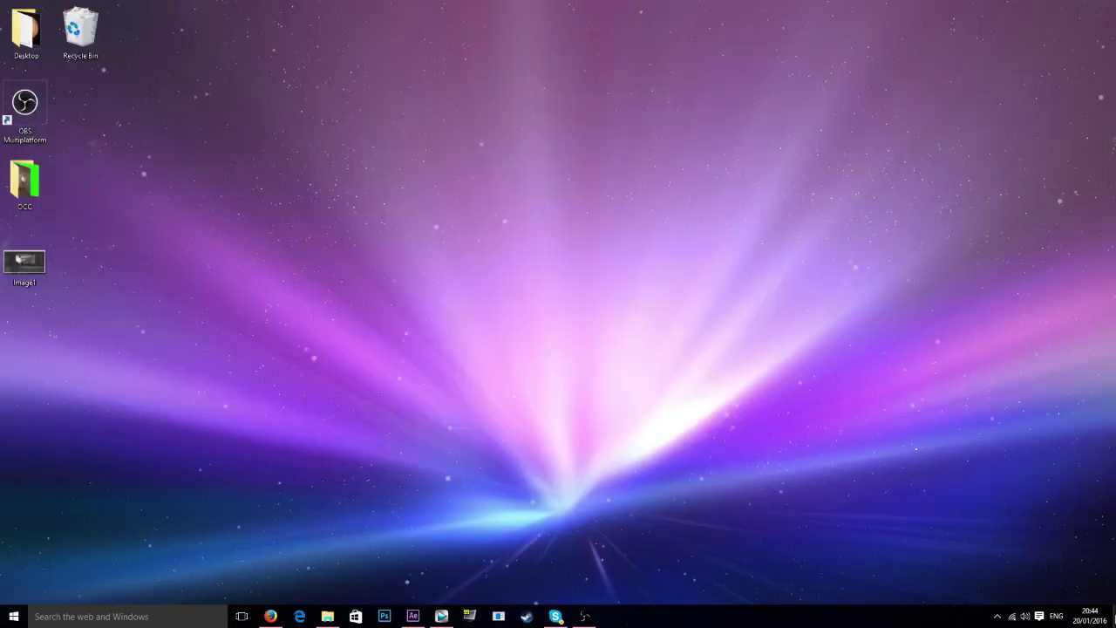
Back in After Effects, search 'sharpen' and apply the Sharpen effect to the CC adjustment layer
{"action": "left_click", "coordinate": [412, 614]}
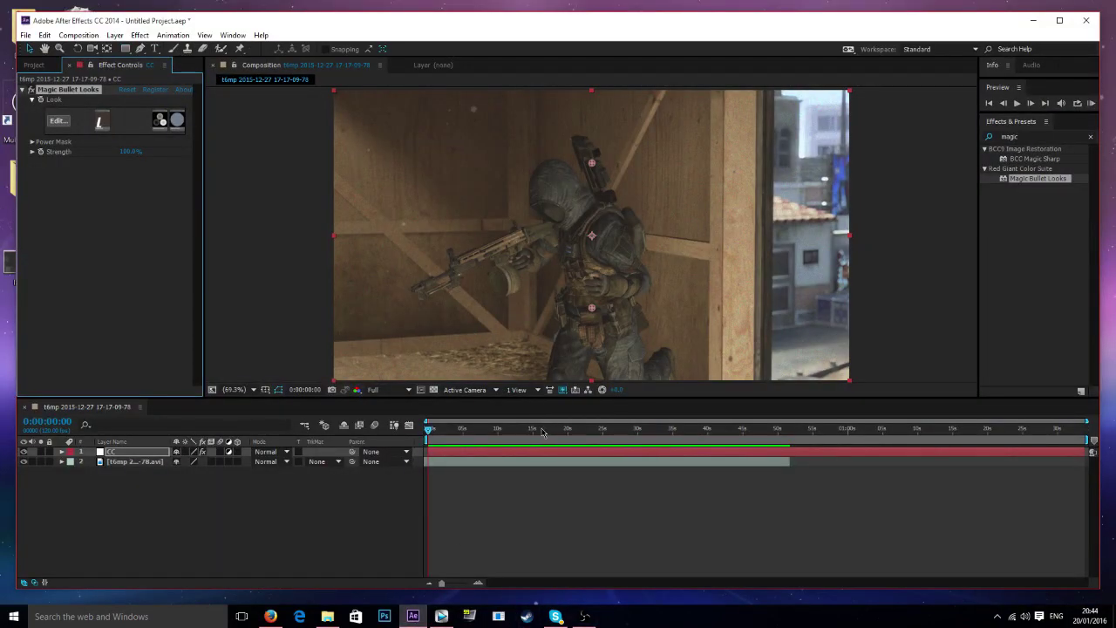
{"action": "left_click_drag", "start_coordinate": [544, 429], "coordinate": [489, 428]}
{"action": "key", "text": "Home"}
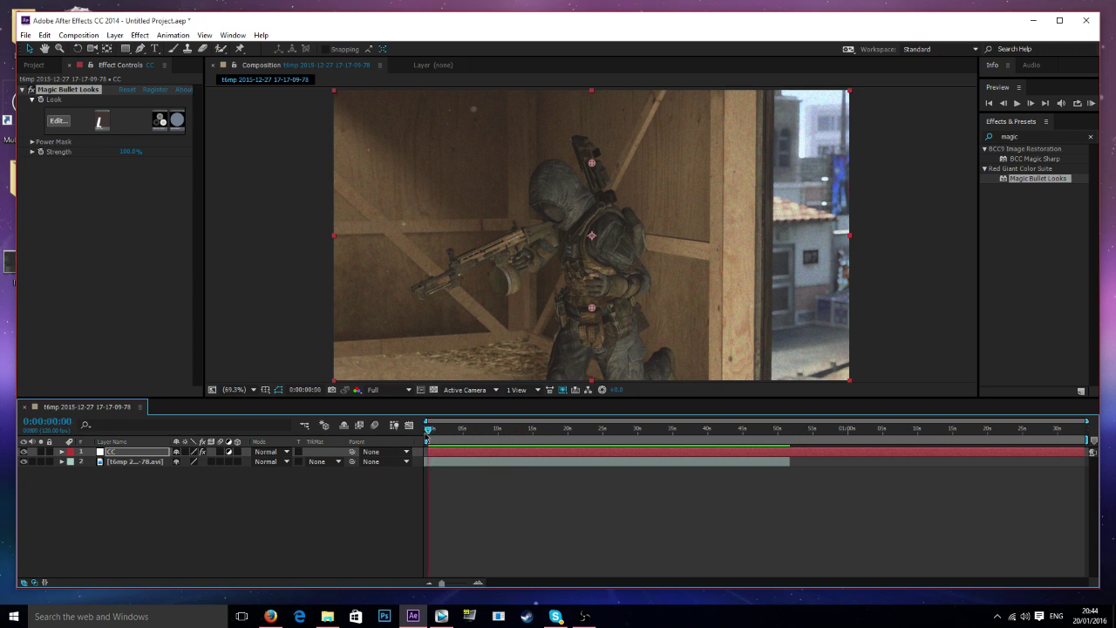
{"action": "left_click", "coordinate": [1054, 136]}
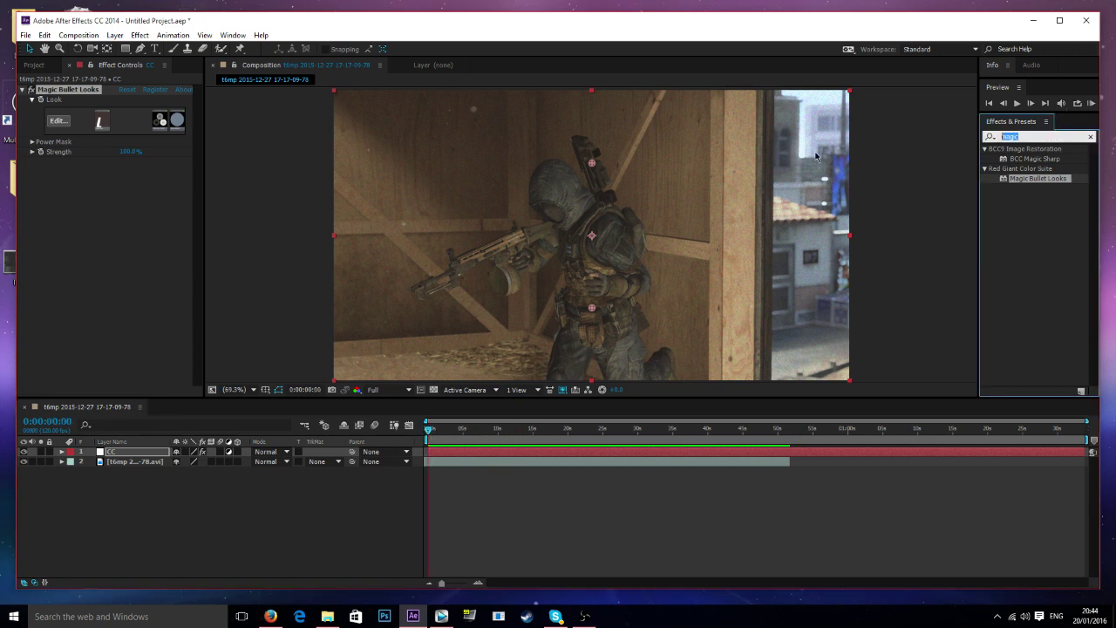
{"action": "type", "text": "sahrp"}
{"action": "key", "text": "BackSpace"}
{"action": "key", "text": "BackSpace"}
{"action": "key", "text": "BackSpace"}
{"action": "key", "text": "BackSpace"}
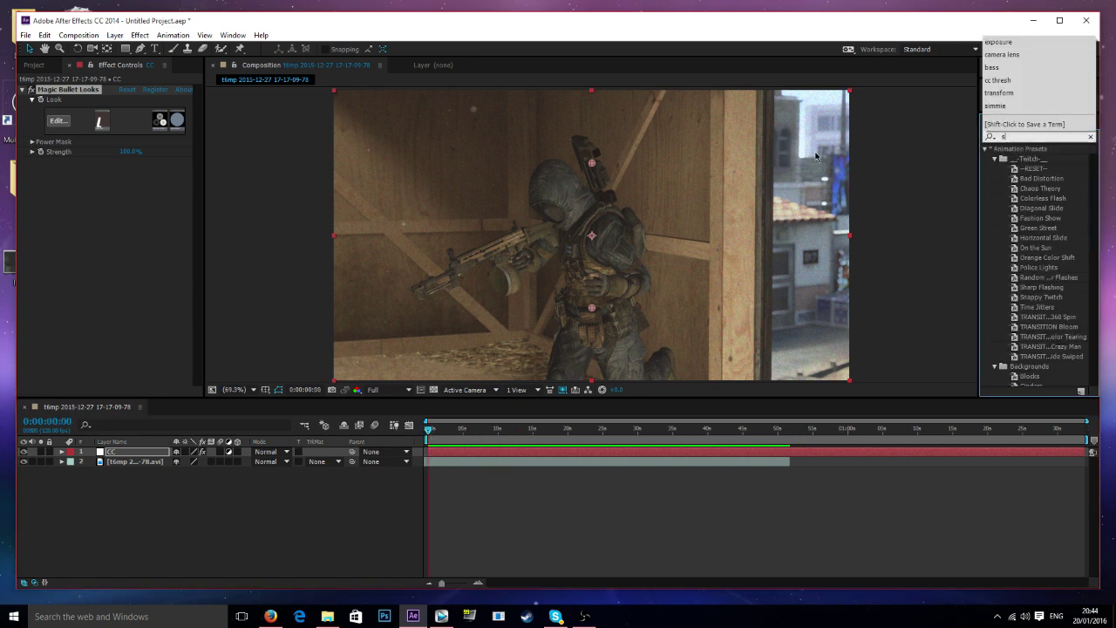
{"action": "type", "text": "harpen"}
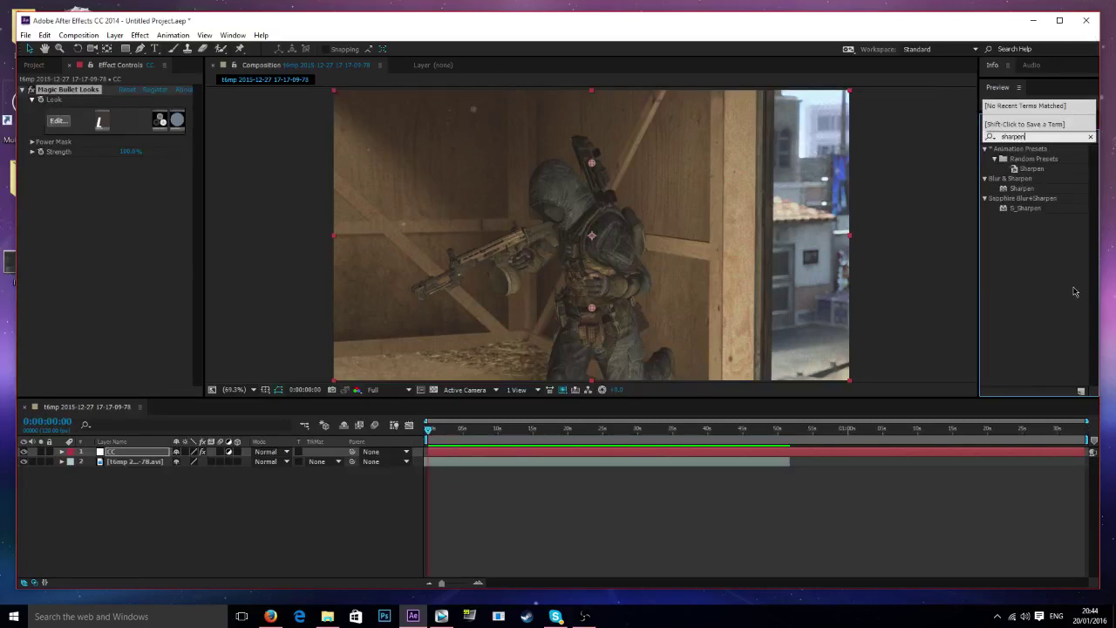
{"action": "left_click", "coordinate": [1021, 189]}
{"action": "left_click_drag", "start_coordinate": [1022, 188], "coordinate": [445, 452]}
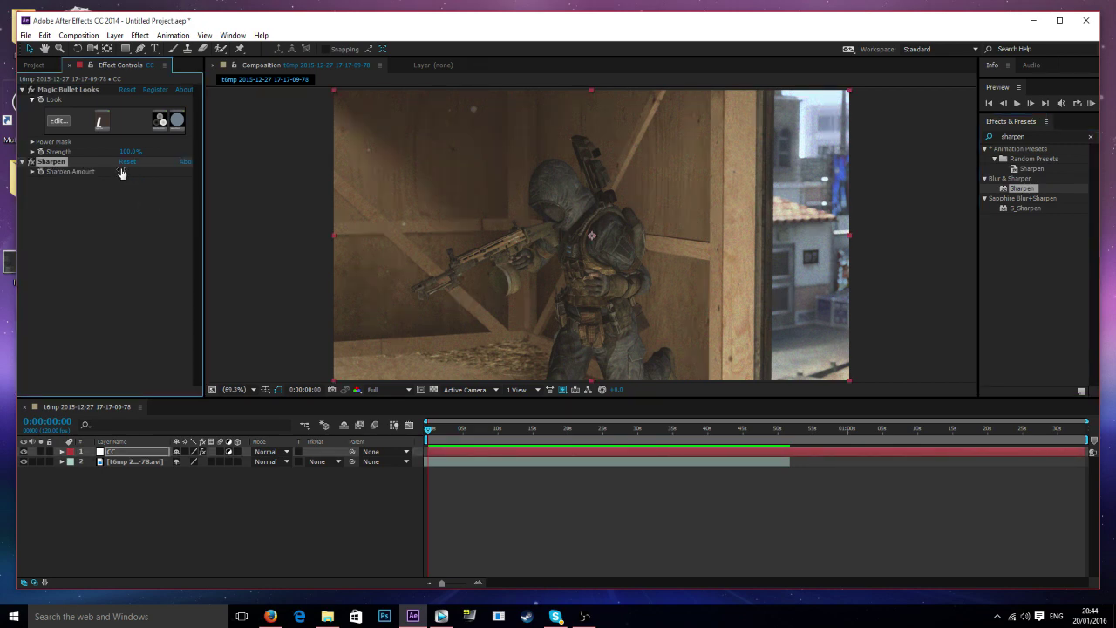
Set Sharpen Amount to 45 after first trying 20
{"action": "left_click", "coordinate": [122, 171]}
{"action": "type", "text": "20"}
{"action": "key", "text": "Return"}
{"action": "left_click", "coordinate": [122, 173]}
{"action": "type", "text": "45"}
{"action": "key", "text": "Return"}
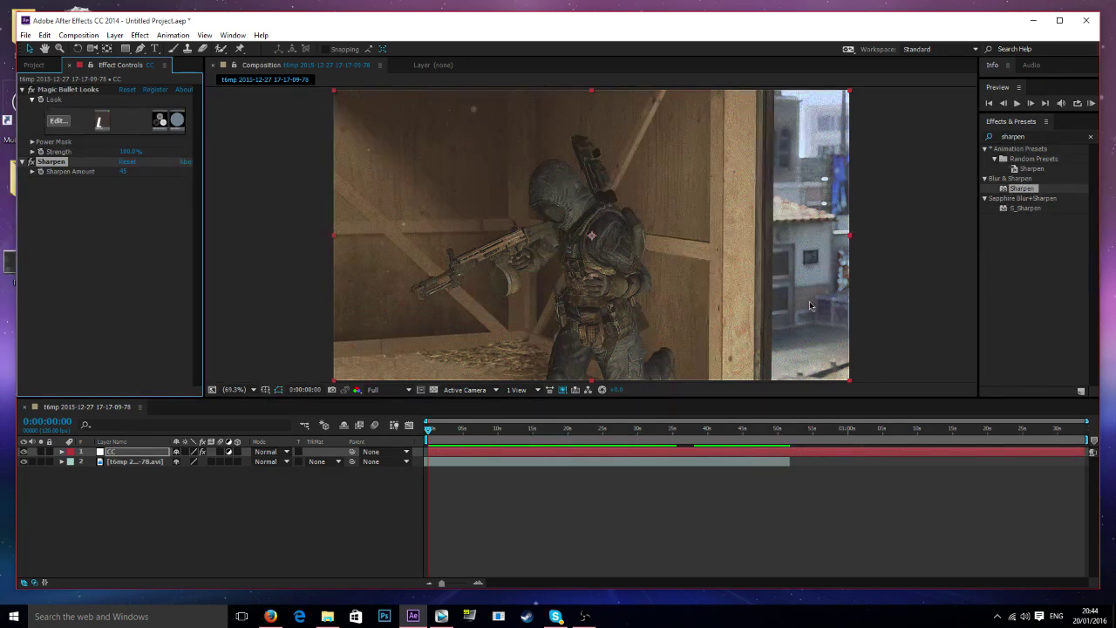
Search 'unsharp', apply Unsharp Mask to the CC layer and set its Amount to 60
{"action": "left_click", "coordinate": [1090, 136]}
{"action": "left_click", "coordinate": [1037, 135]}
{"action": "type", "text": "unsharp"}
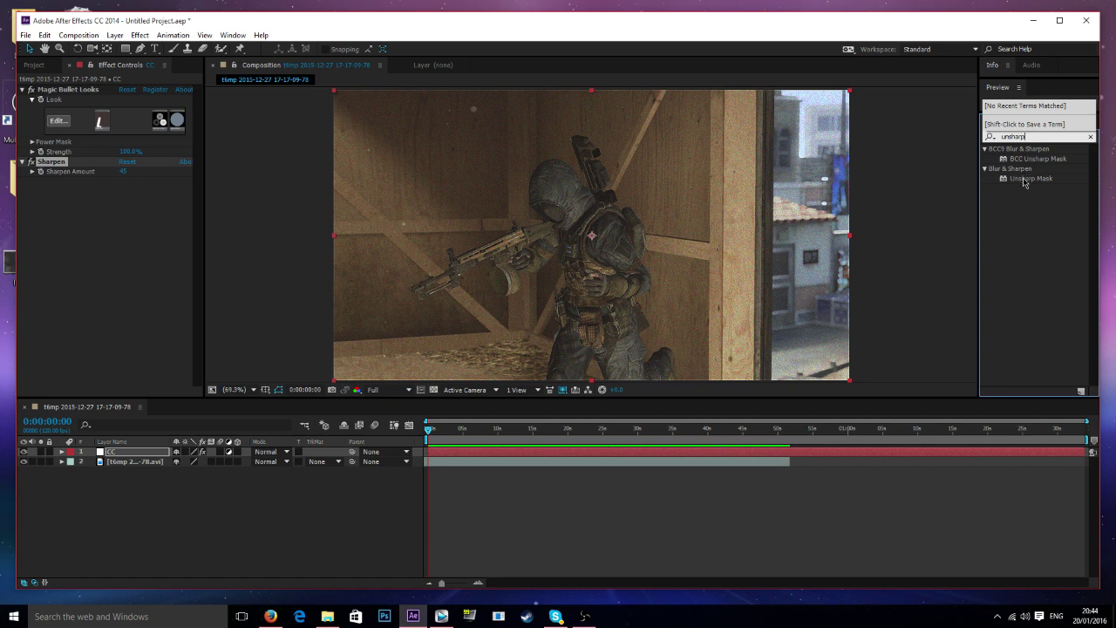
{"action": "left_click_drag", "start_coordinate": [1032, 178], "coordinate": [462, 451]}
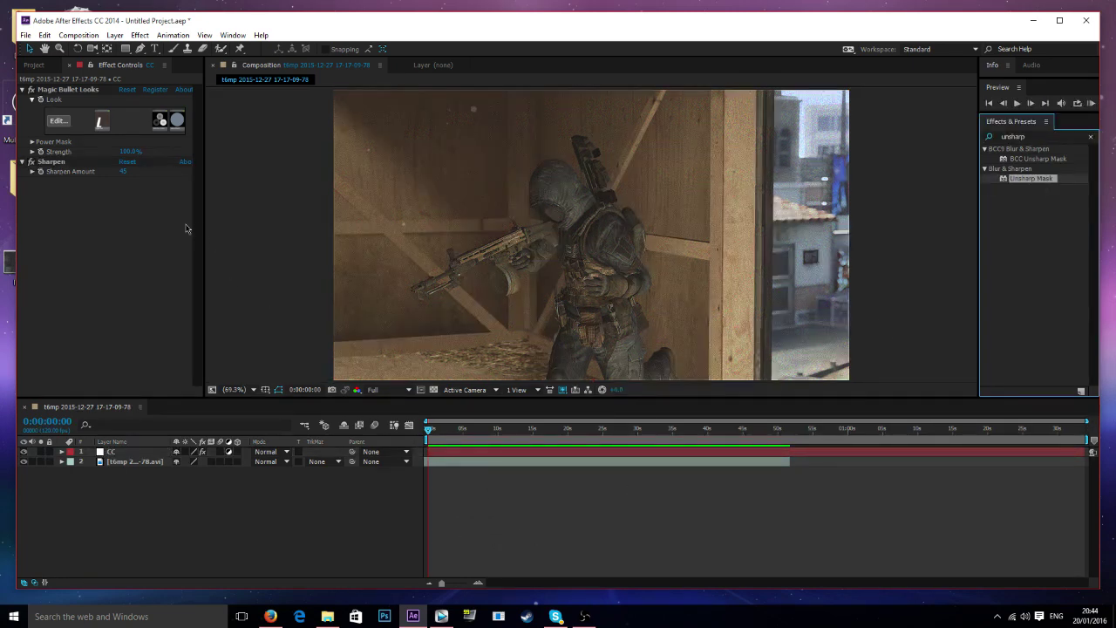
{"action": "left_click", "coordinate": [127, 196]}
{"action": "type", "text": "60"}
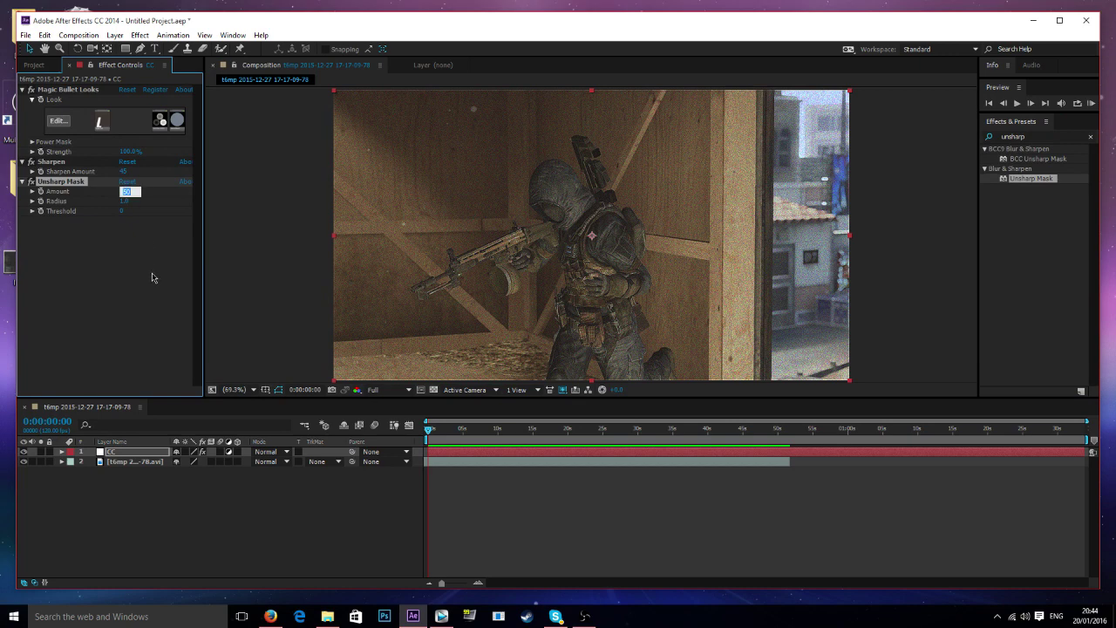
{"action": "key", "text": "Return"}
Lower Sharpen Amount to 35, then toggle the CC layer off and on to compare
{"action": "left_click", "coordinate": [123, 170]}
{"action": "type", "text": "35"}
{"action": "key", "text": "Return"}
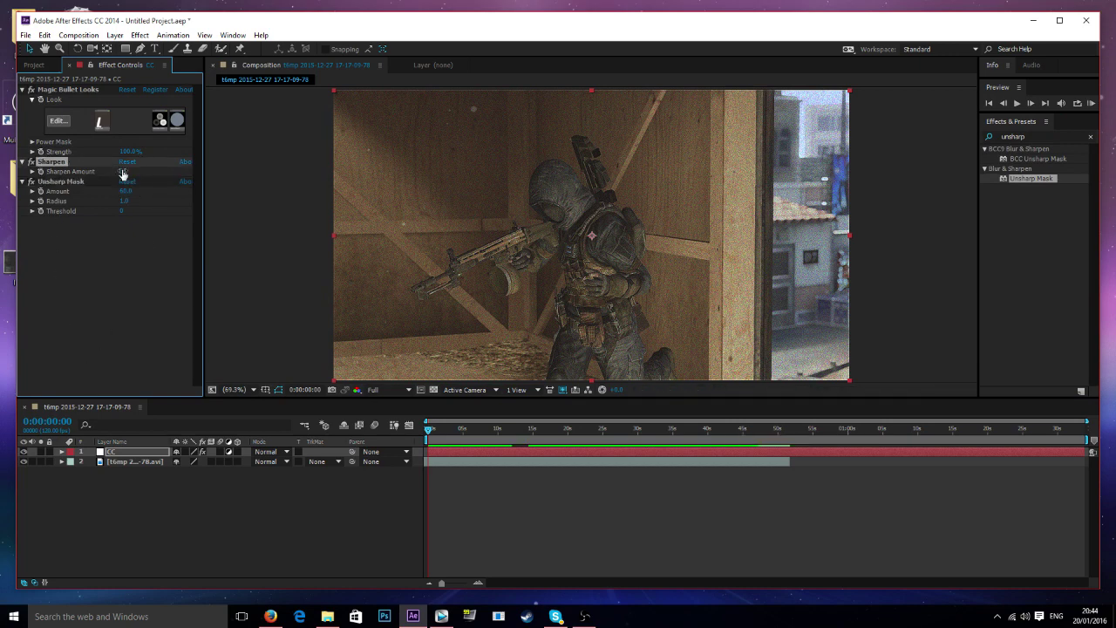
{"action": "left_click", "coordinate": [24, 452]}
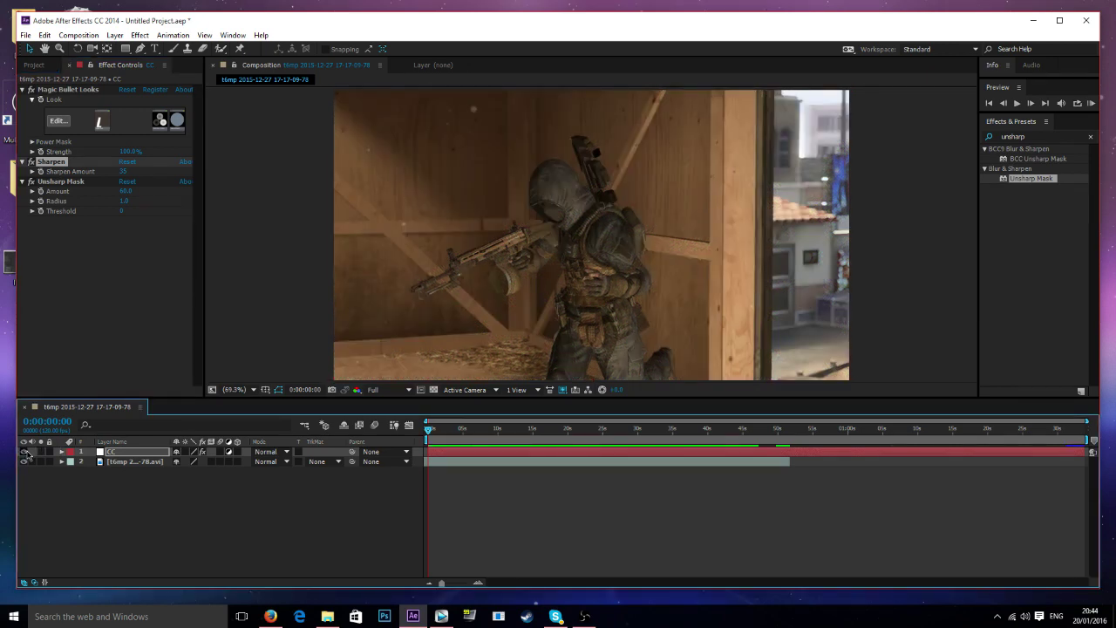
{"action": "left_click", "coordinate": [24, 451]}
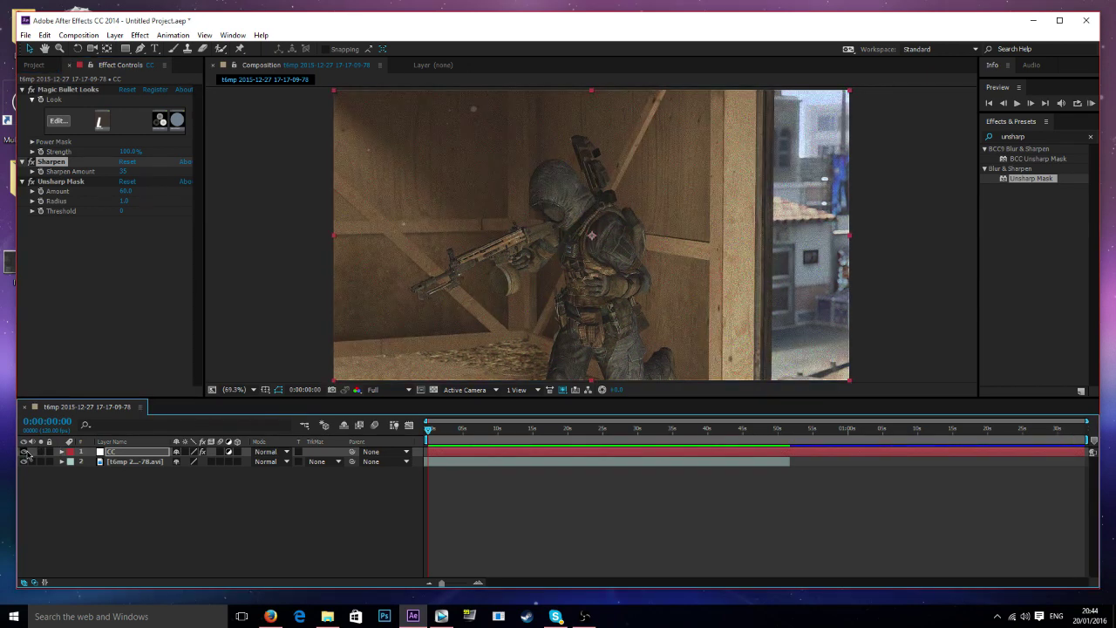
Search 'curv' and apply the Curves effect to the CC layer
{"action": "left_click", "coordinate": [1090, 136]}
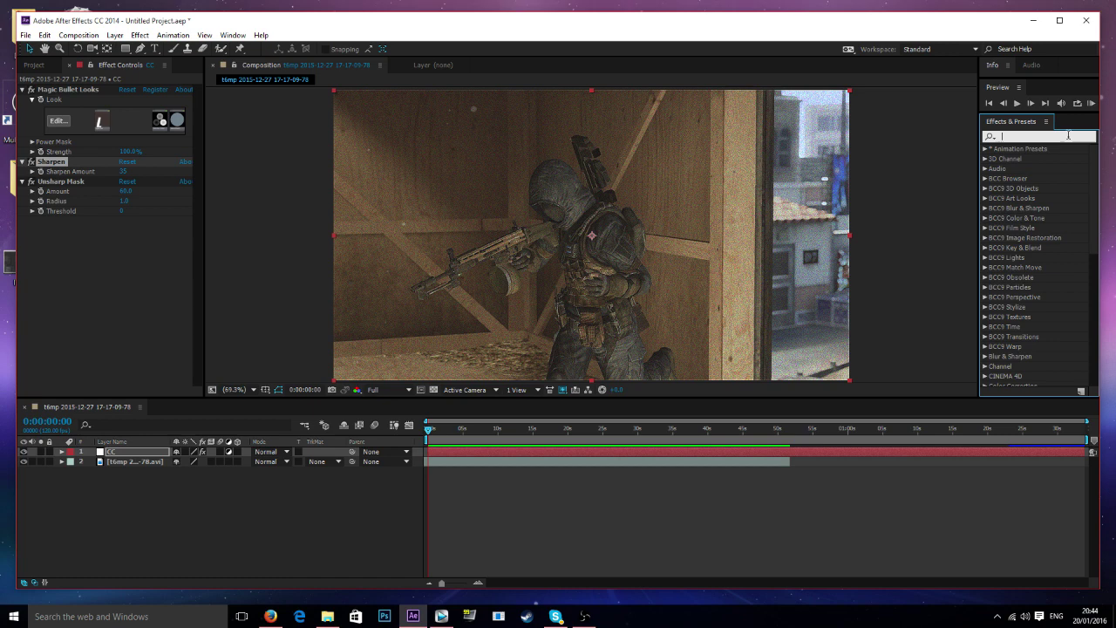
{"action": "type", "text": "curves"}
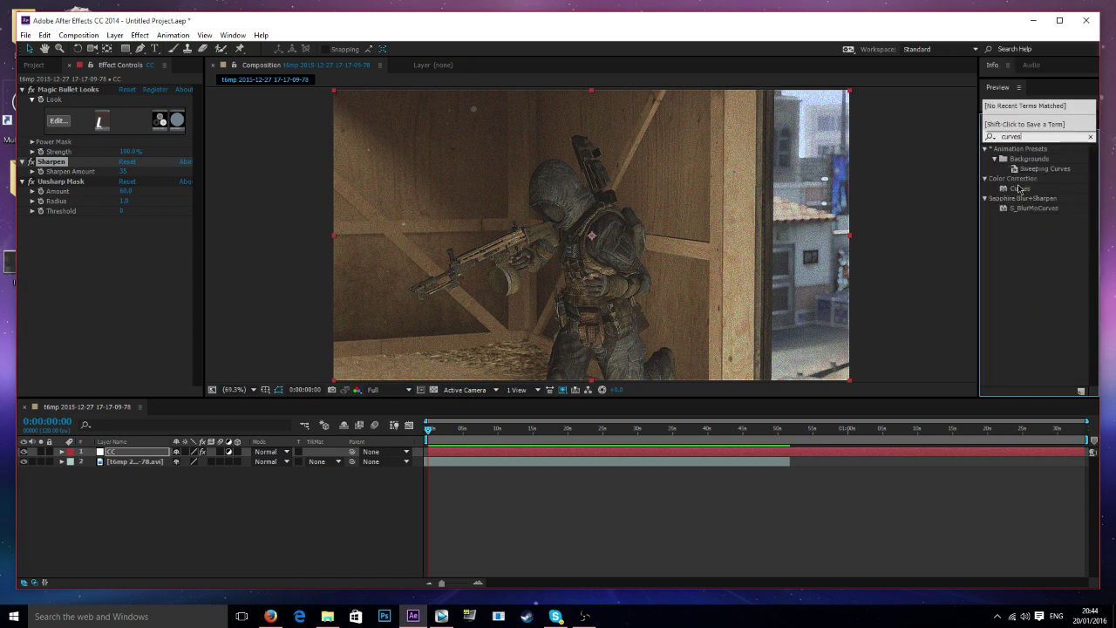
{"action": "left_click_drag", "start_coordinate": [1020, 189], "coordinate": [533, 451]}
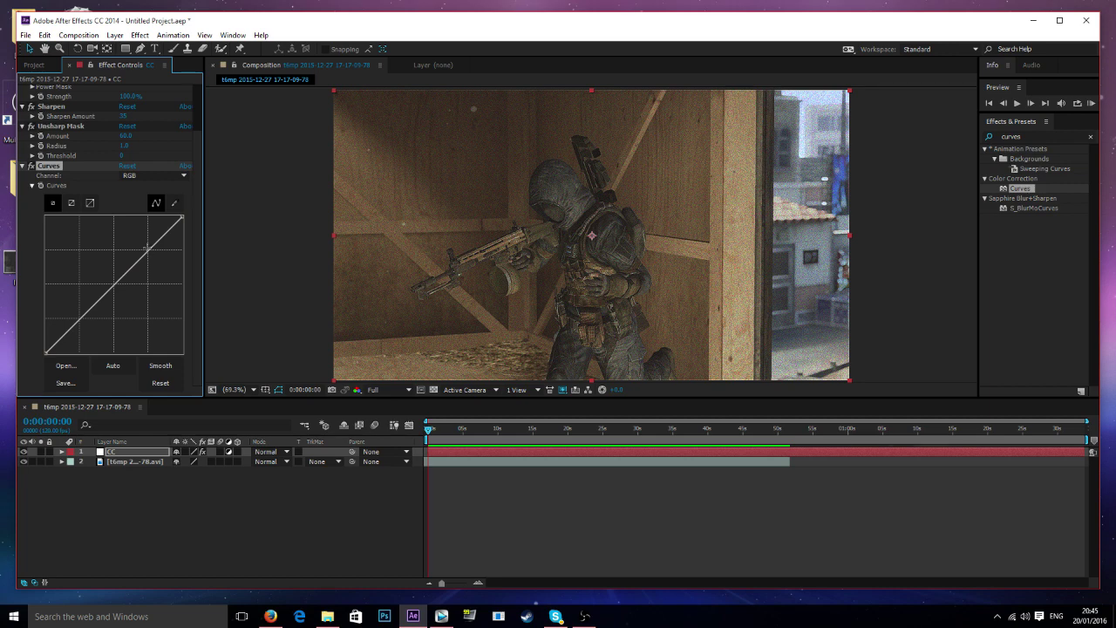
Bend the RGB curve into a gentle S-curve and compare the grade on and off
{"action": "left_click_drag", "start_coordinate": [146, 248], "coordinate": [147, 246]}
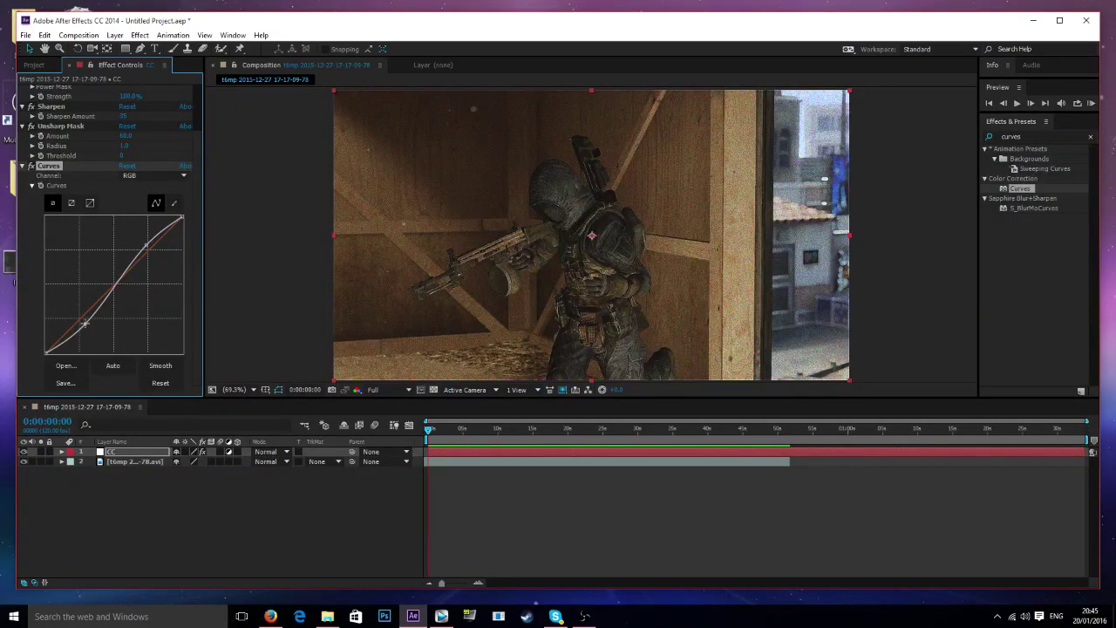
{"action": "left_click", "coordinate": [25, 452]}
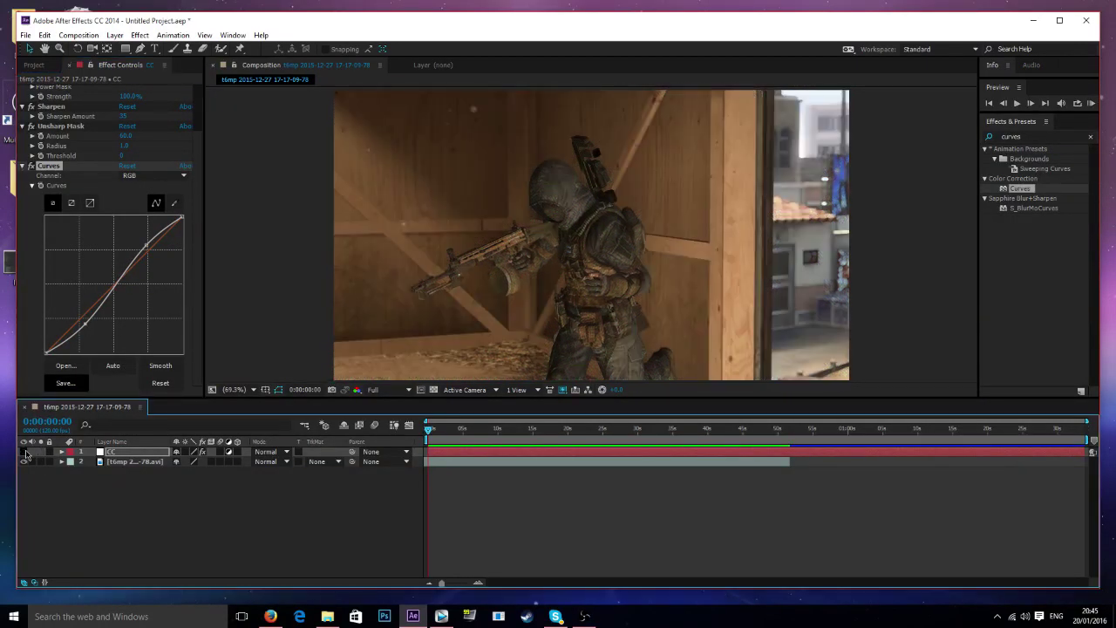
{"action": "left_click", "coordinate": [24, 452]}
{"action": "left_click", "coordinate": [25, 452]}
{"action": "left_click", "coordinate": [24, 452]}
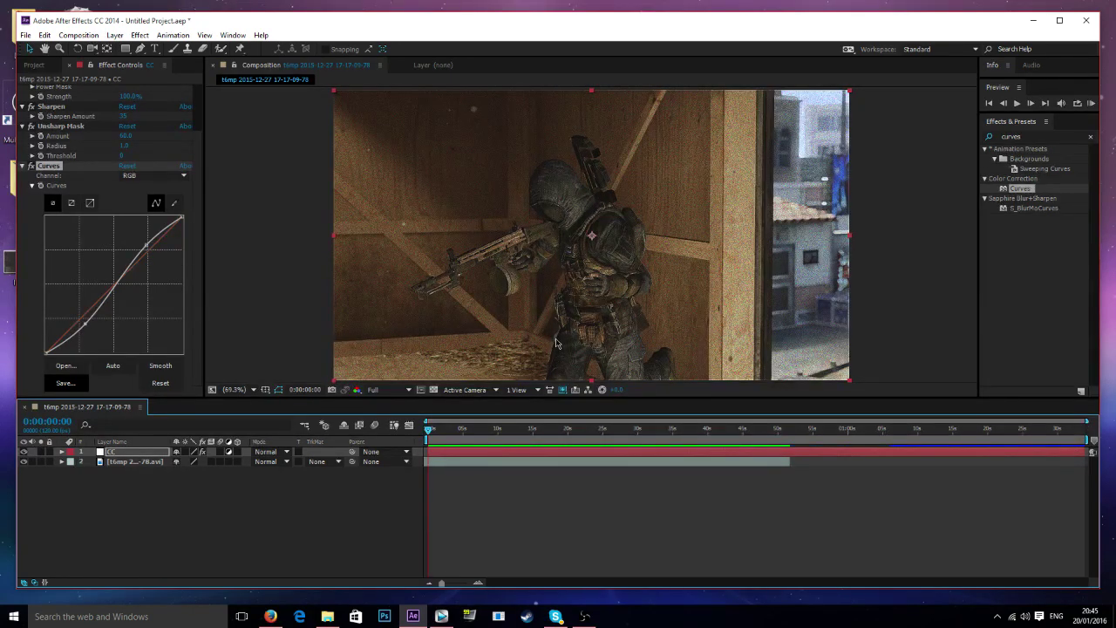
Search 'hue', apply Hue/Saturation to the CC layer and set Master Hue to 60
{"action": "left_click", "coordinate": [1089, 136]}
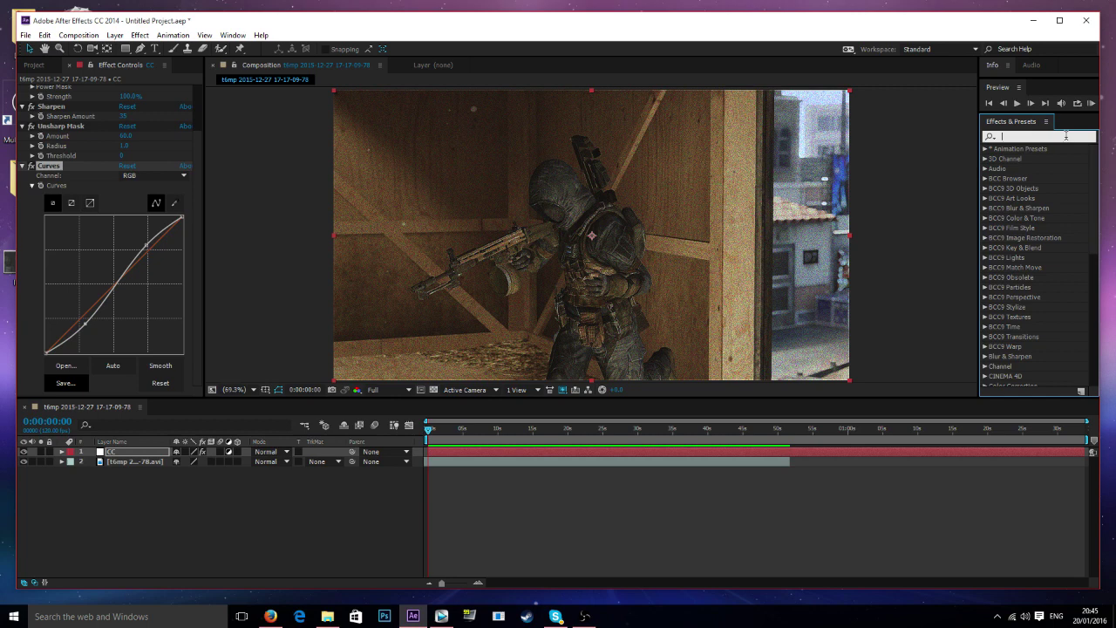
{"action": "type", "text": "hue"}
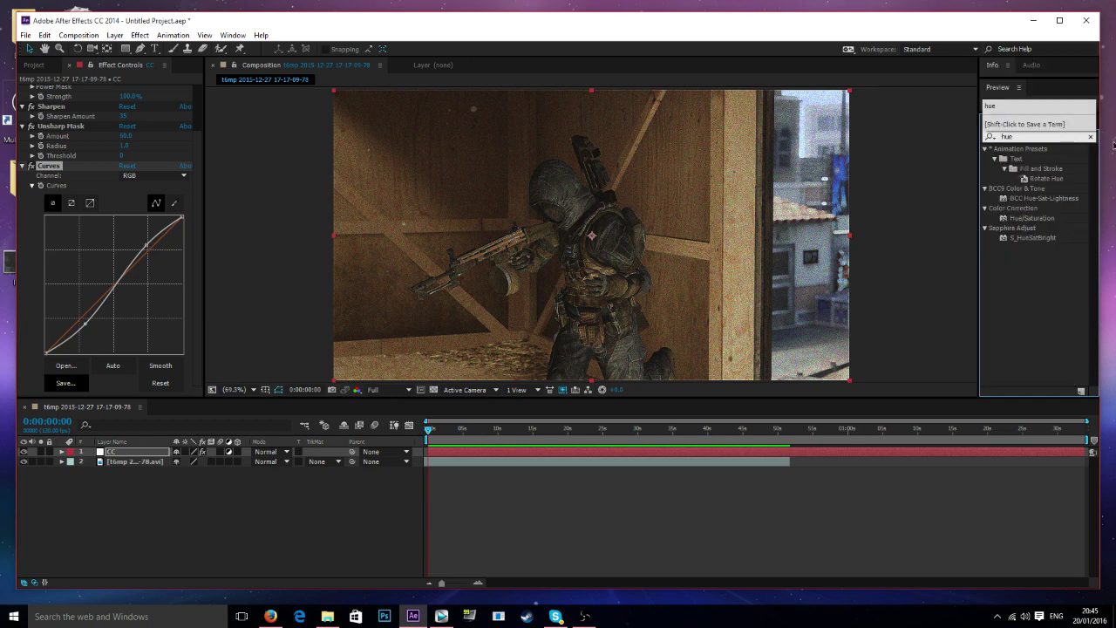
{"action": "left_click_drag", "start_coordinate": [1032, 218], "coordinate": [502, 455]}
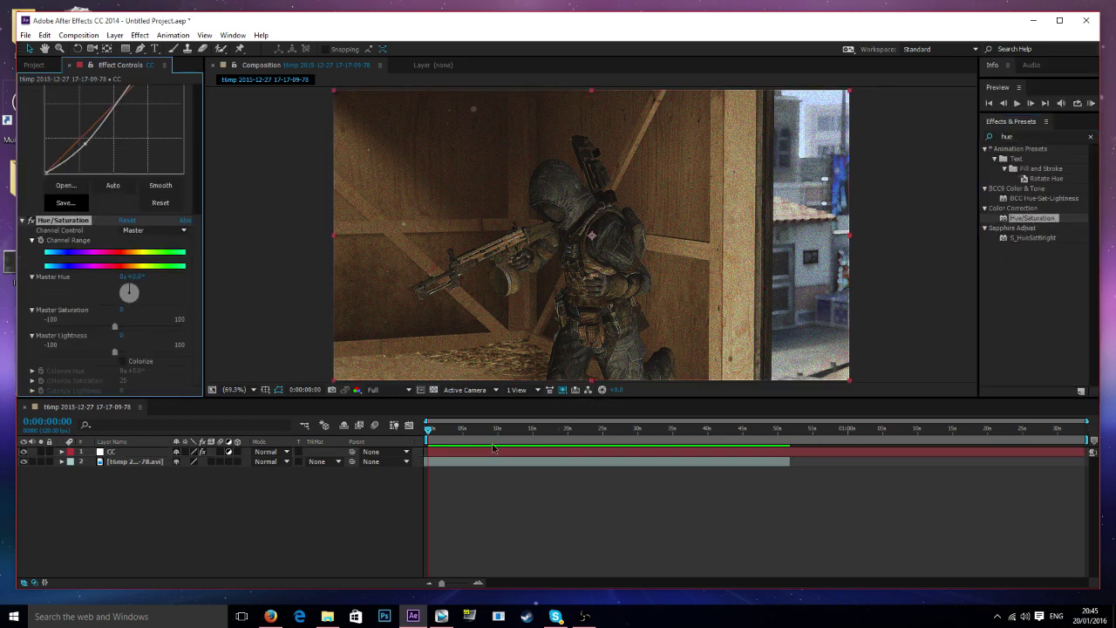
{"action": "left_click", "coordinate": [136, 276]}
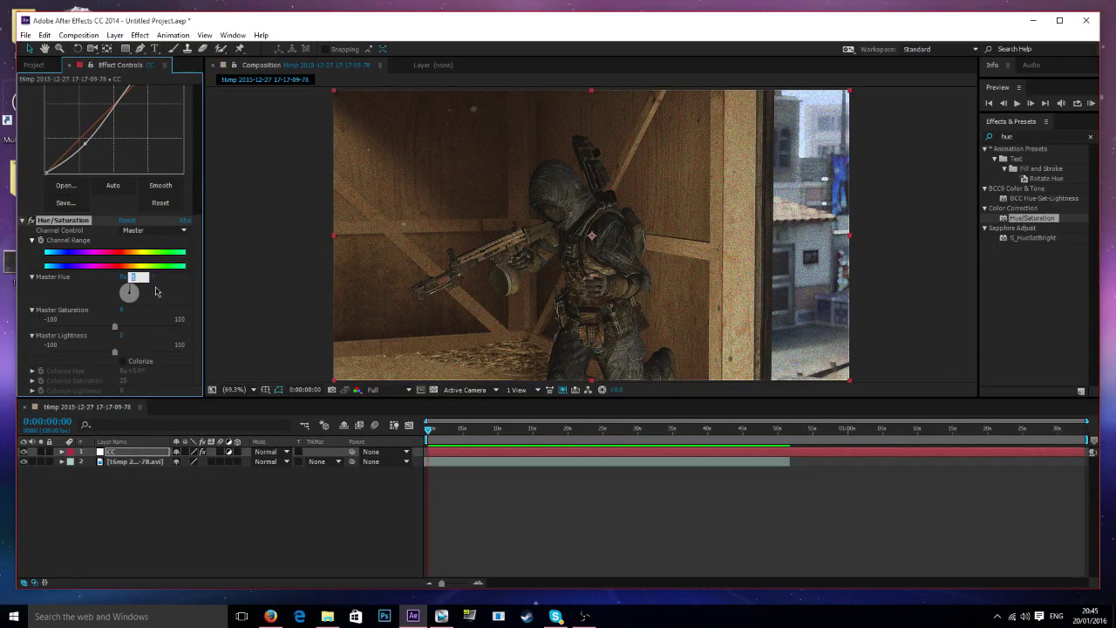
{"action": "type", "text": "60"}
{"action": "key", "text": "Return"}
After comparing the grade on and off, set Master Saturation to -20
{"action": "left_click", "coordinate": [24, 451]}
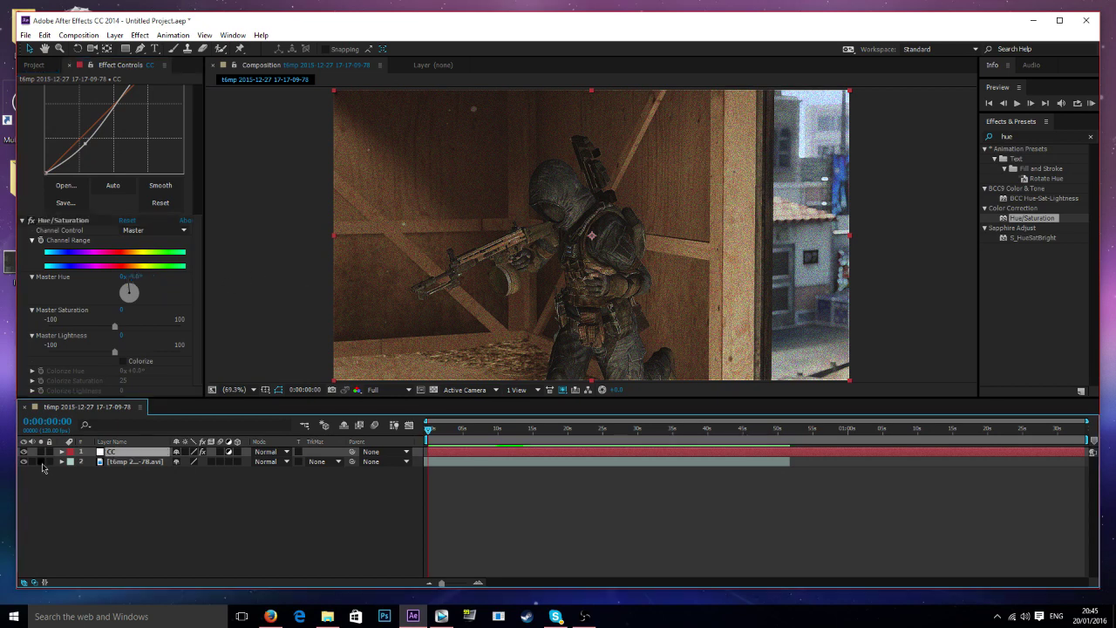
{"action": "left_click", "coordinate": [24, 452]}
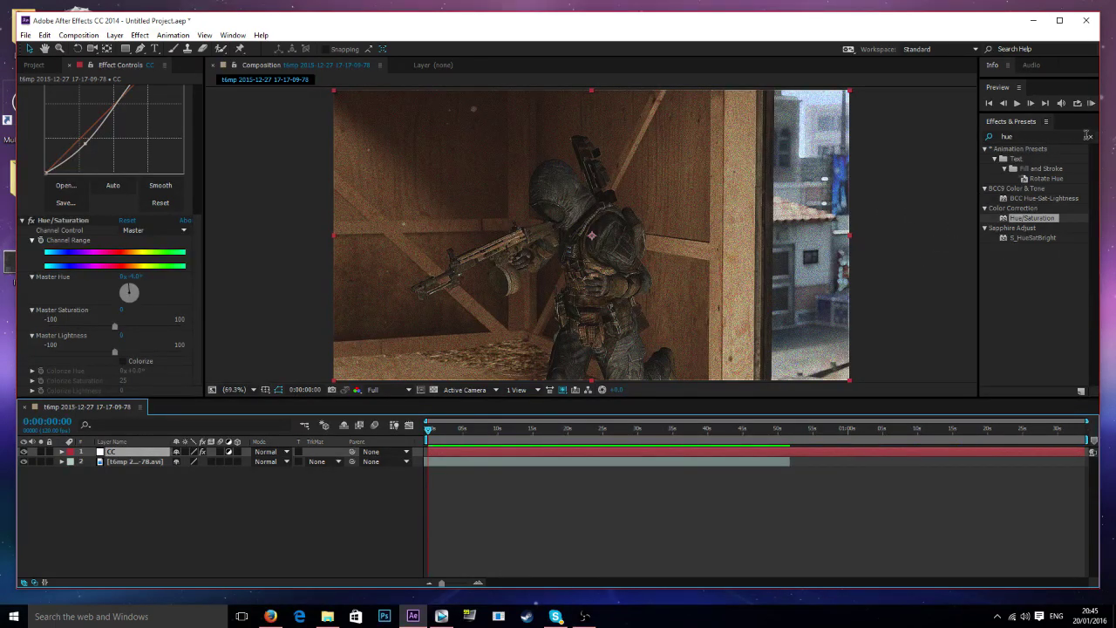
{"action": "left_click", "coordinate": [122, 314]}
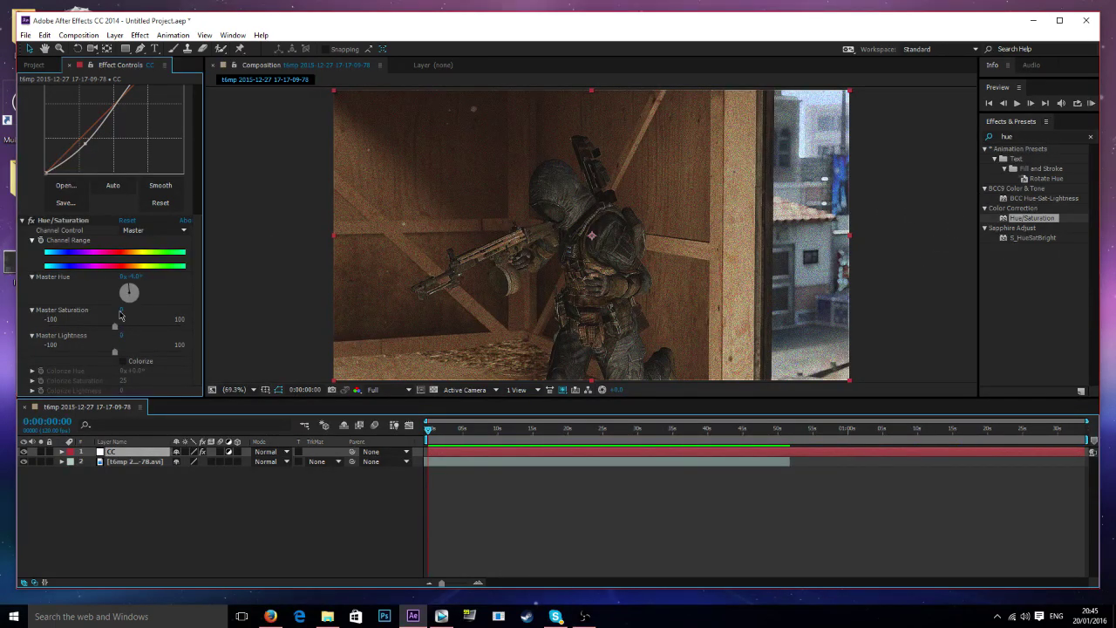
{"action": "left_click", "coordinate": [121, 309]}
{"action": "type", "text": "-20"}
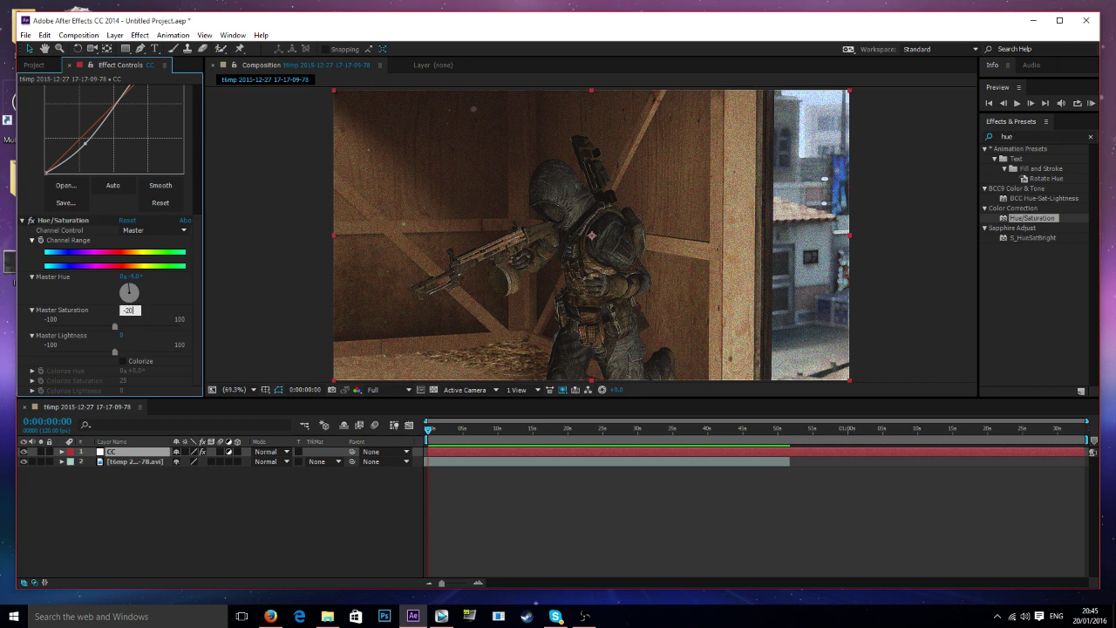
{"action": "key", "text": "Return"}
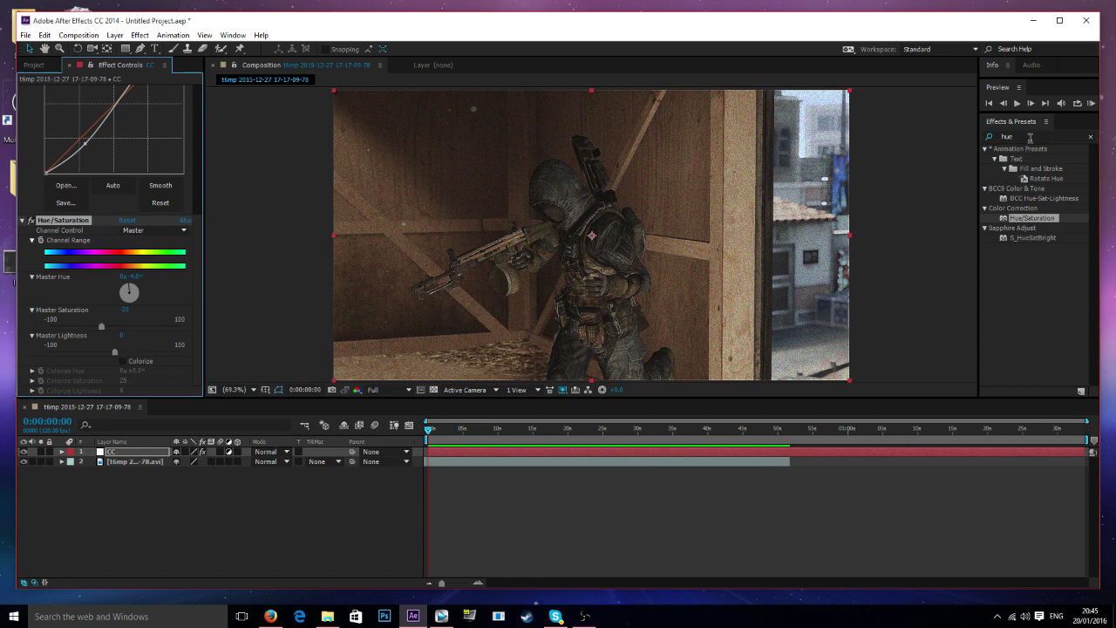
{"action": "left_click", "coordinate": [1000, 138]}
Search 's_glow' and apply Sapphire S_Glow to the CC layer
{"action": "type", "text": "s"}
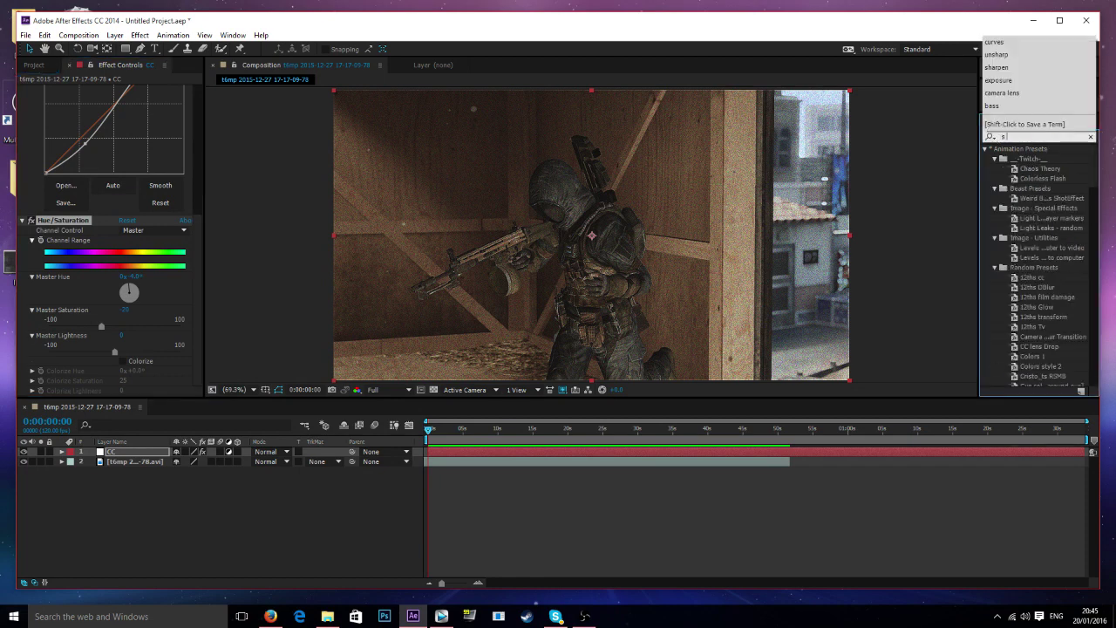
{"action": "type", "text": " g"}
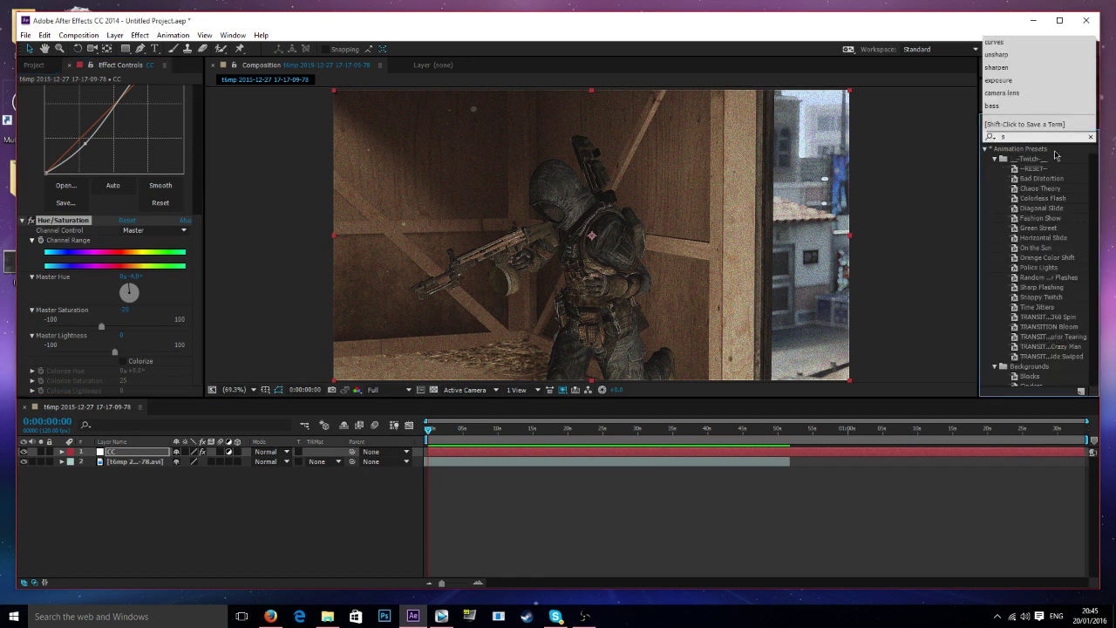
{"action": "type", "text": "low"}
{"action": "key", "text": "BackSpace"}
{"action": "key", "text": "BackSpace"}
{"action": "key", "text": "BackSpace"}
{"action": "key", "text": "BackSpace"}
{"action": "key", "text": "BackSpace"}
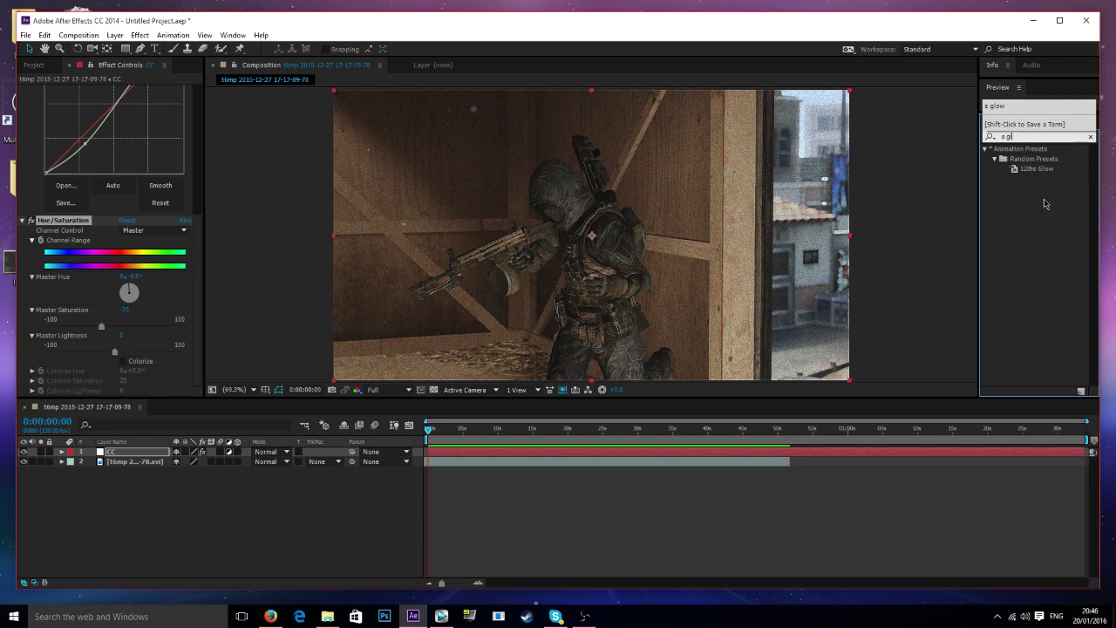
{"action": "type", "text": "_glow"}
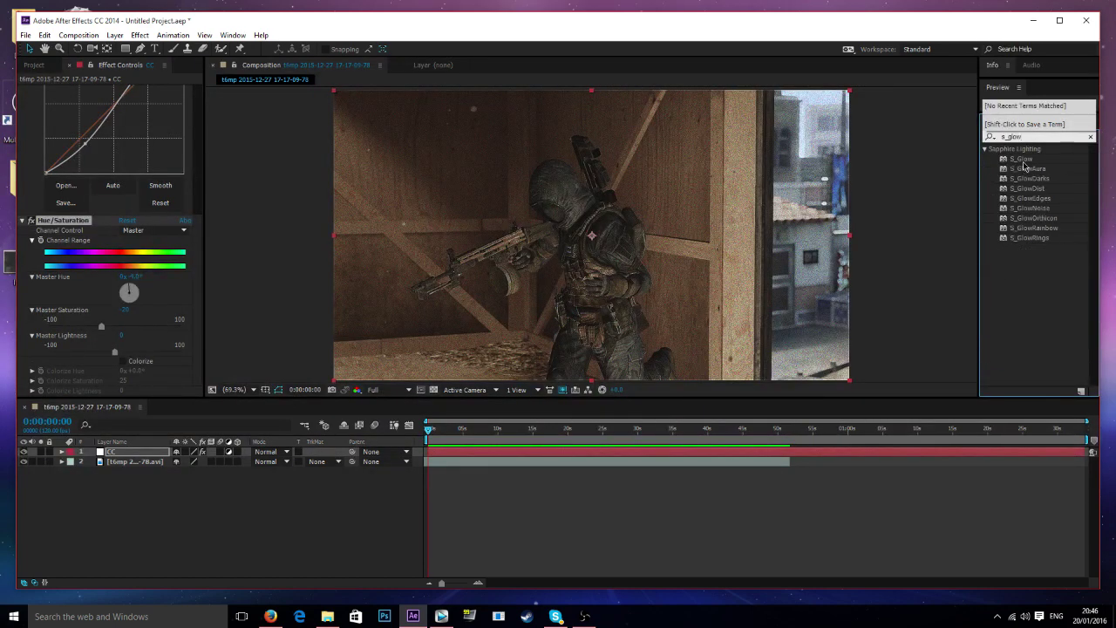
{"action": "left_click_drag", "start_coordinate": [1021, 164], "coordinate": [457, 454]}
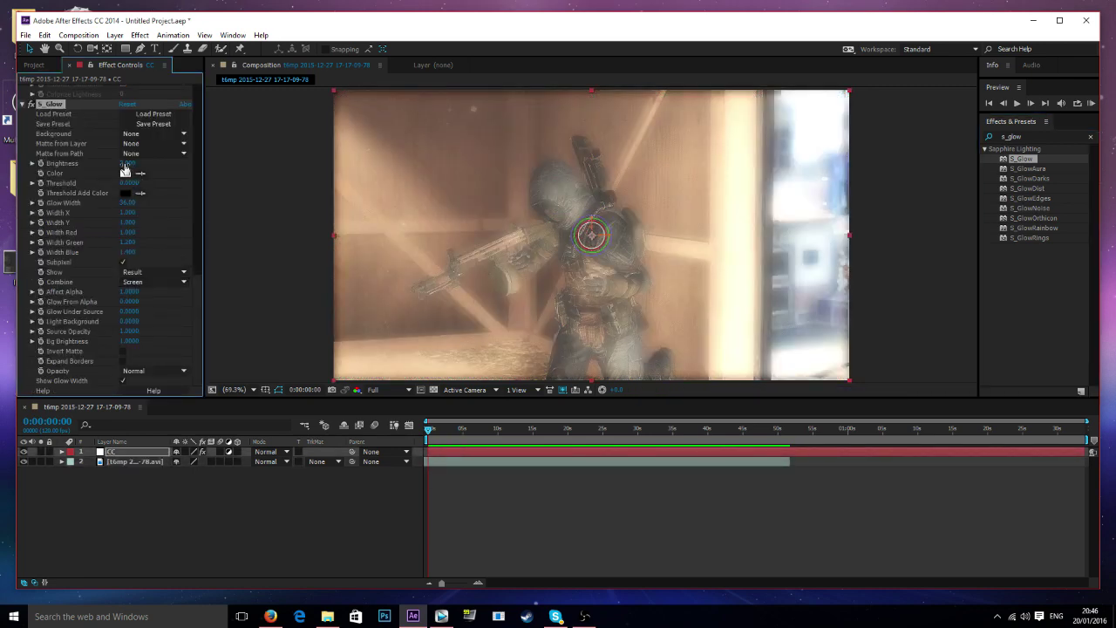
Set S_Glow Brightness to 1.000 and Threshold to 1, then compare the grade on and off
{"action": "left_click", "coordinate": [127, 165]}
{"action": "type", "text": "1"}
{"action": "key", "text": "Return"}
{"action": "left_click", "coordinate": [128, 183]}
{"action": "type", "text": "1"}
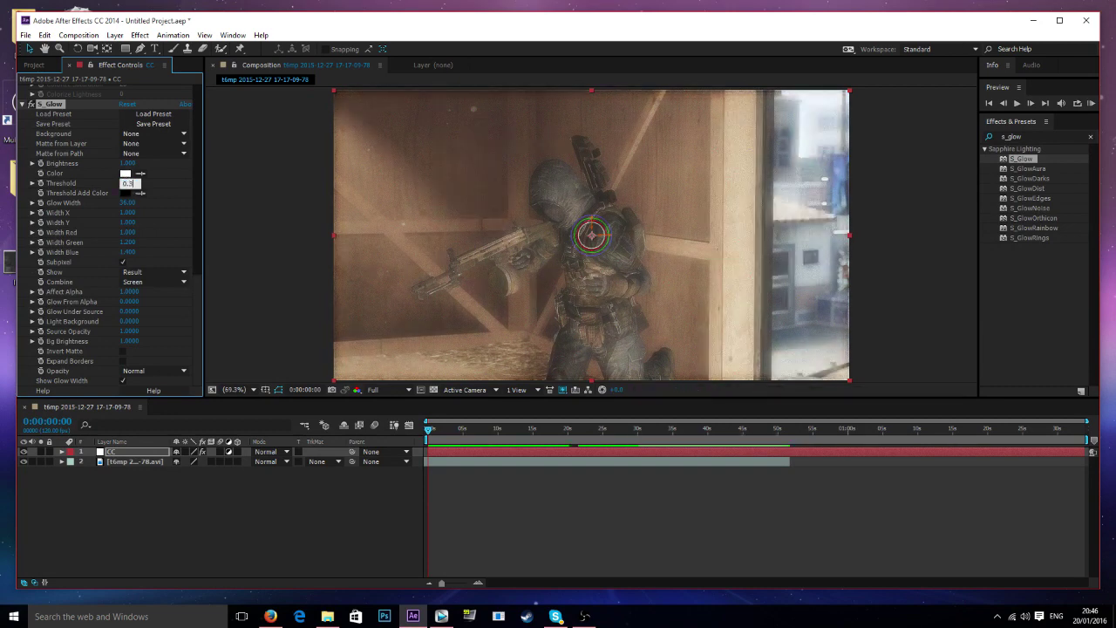
{"action": "key", "text": "Return"}
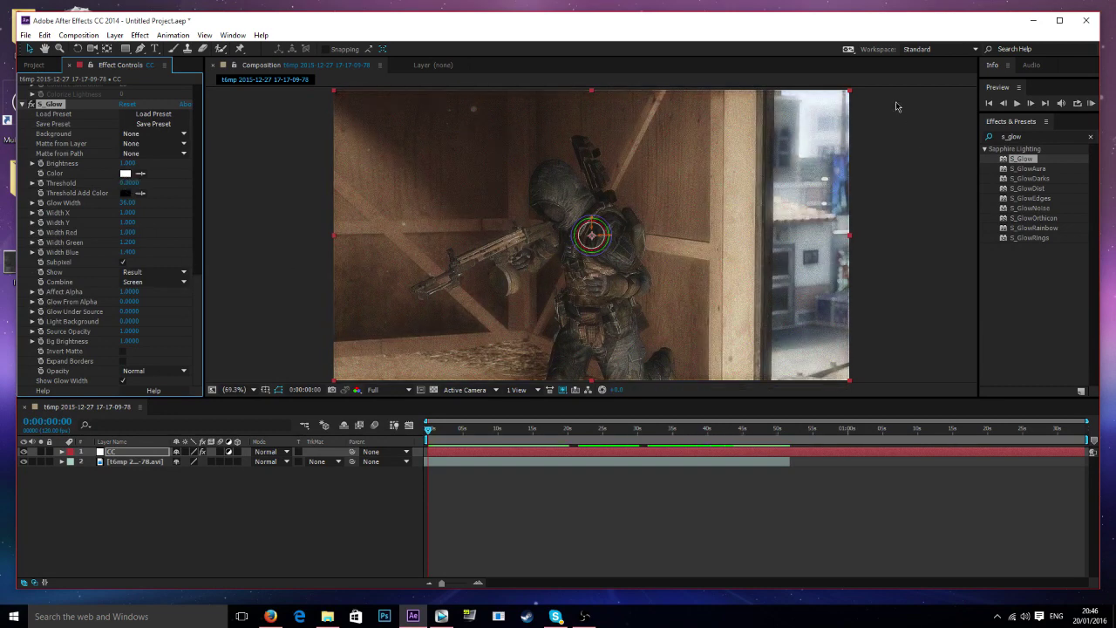
{"action": "left_click", "coordinate": [24, 451]}
{"action": "left_click", "coordinate": [23, 451]}
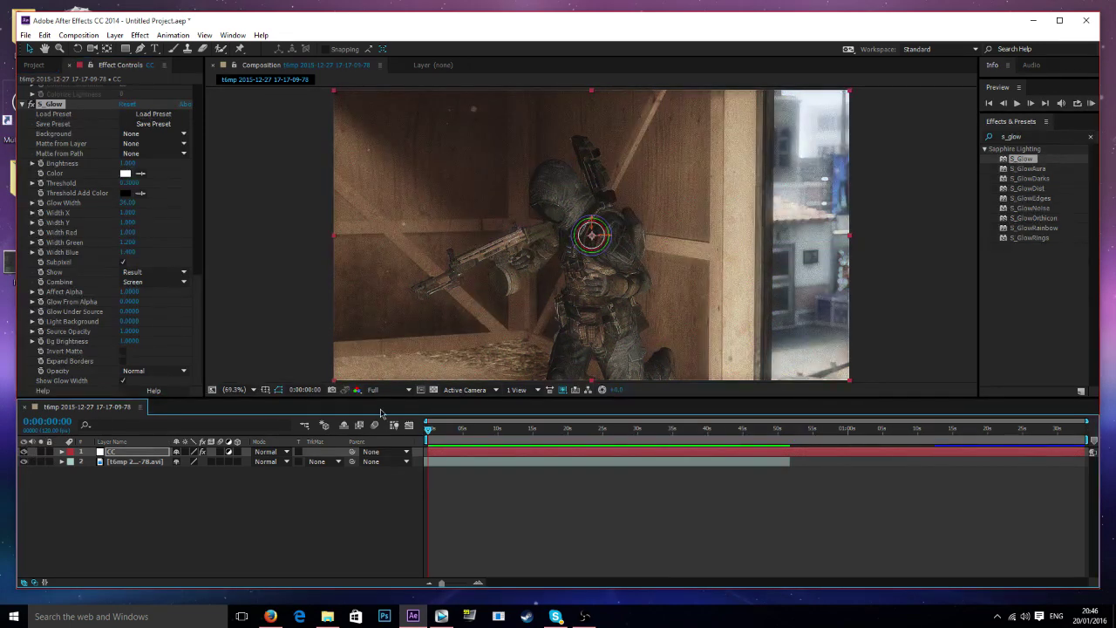
{"action": "left_click", "coordinate": [133, 462]}
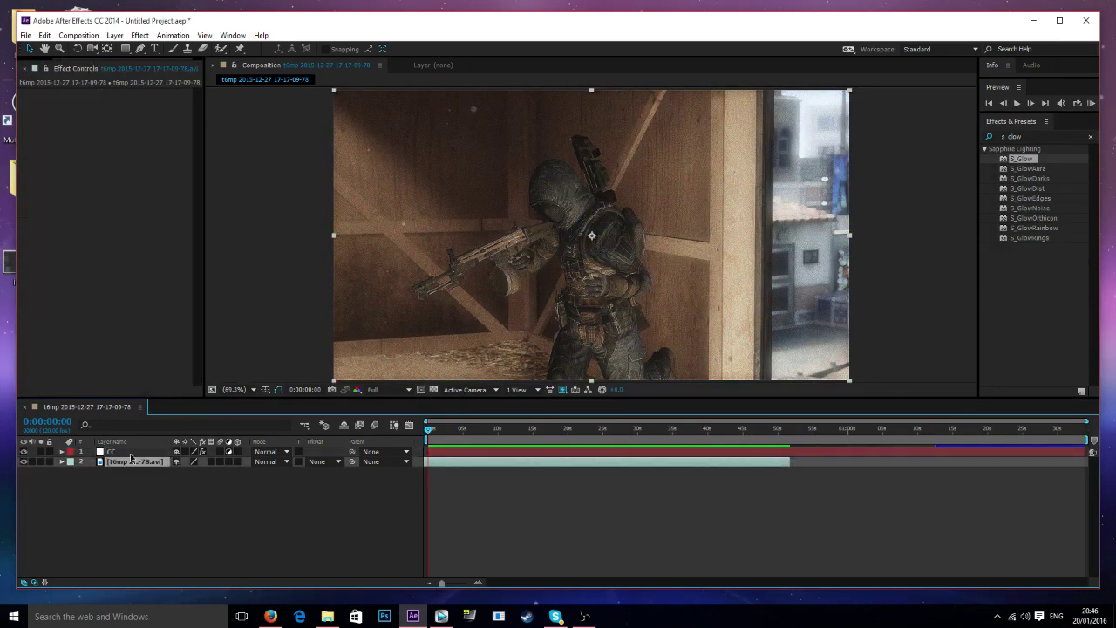
{"action": "left_click", "coordinate": [131, 454]}
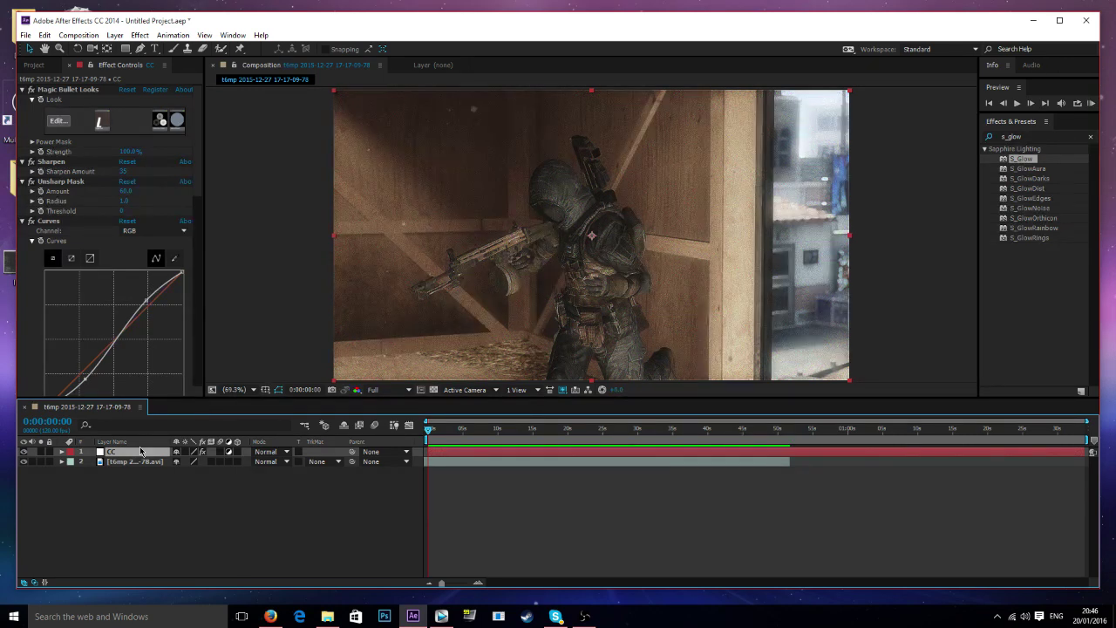
{"action": "left_click", "coordinate": [136, 462]}
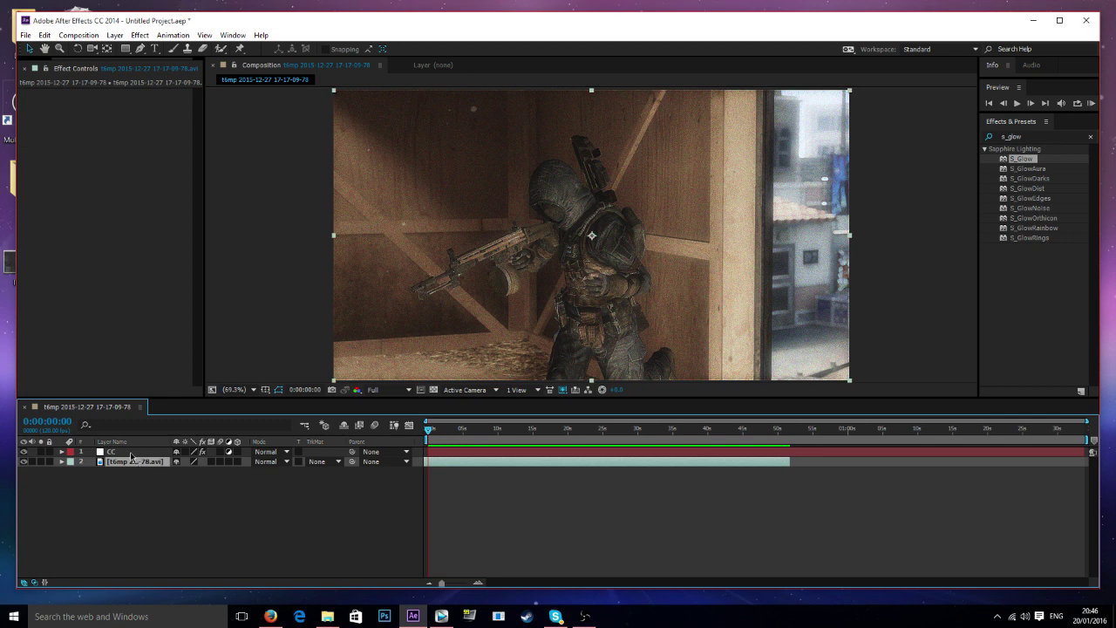